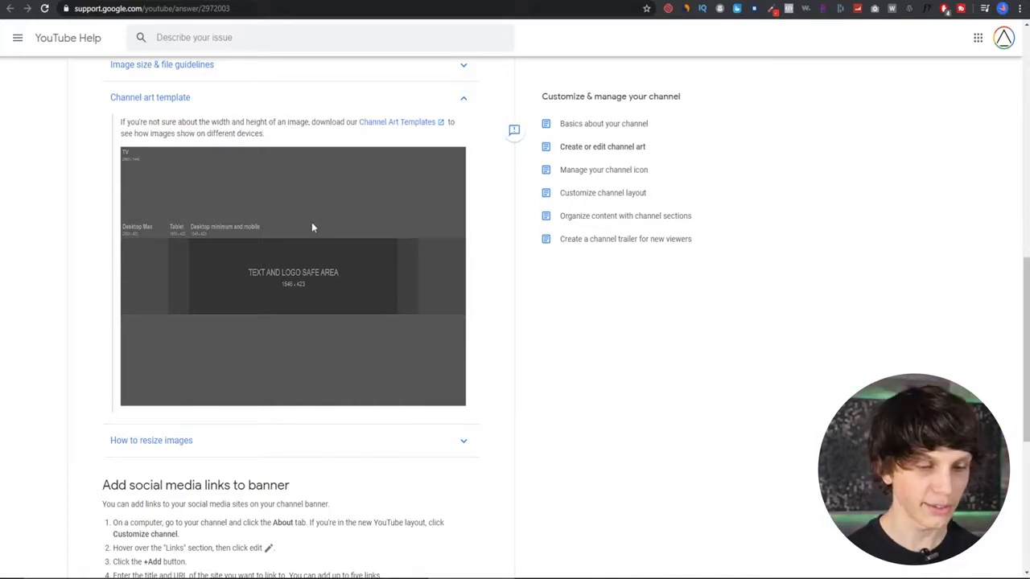
- Open the YouTube Channel Art preset size (2560 x 1440 px) for a new graphic
left_click(585, 325)
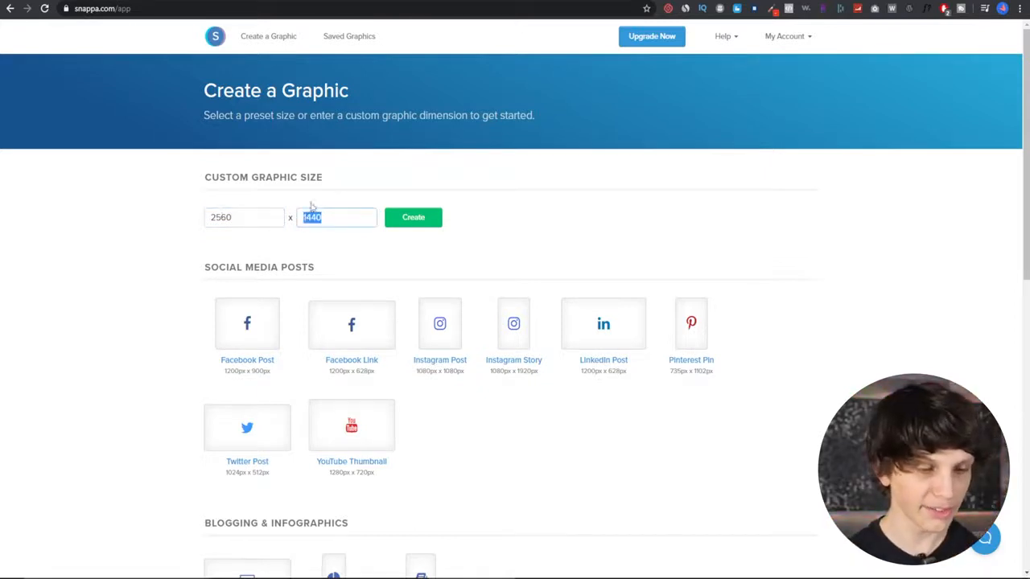
double_click(246, 217)
key("BackSpace")
scroll(161, 237, "down", 7)
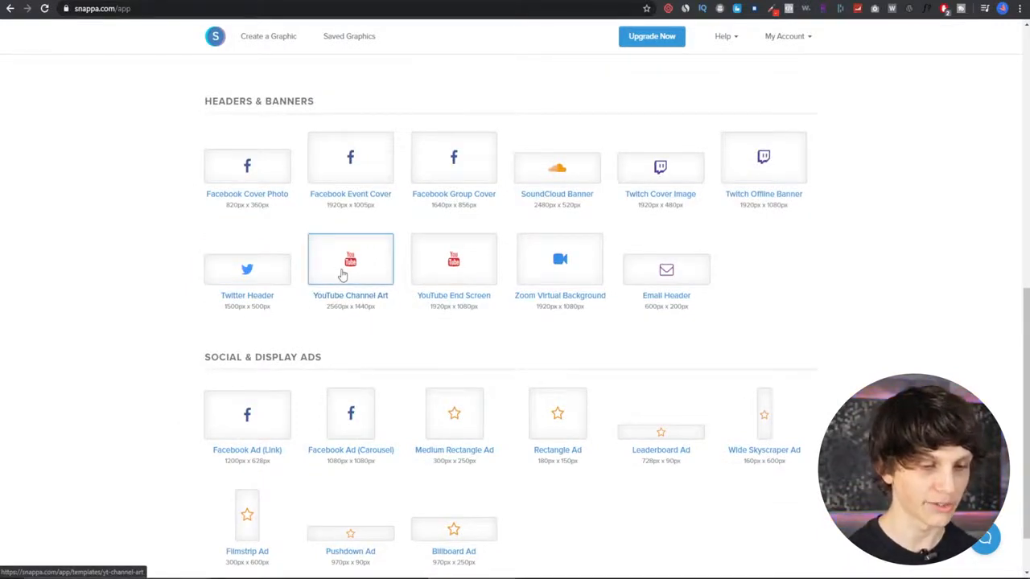
left_click(350, 276)
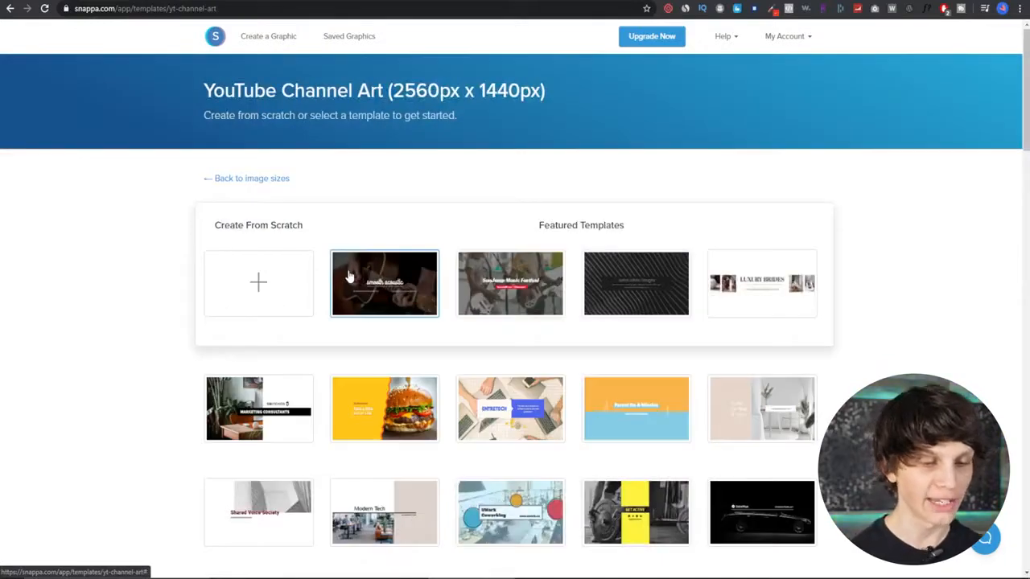
- Browse the channel art templates and open the Flash Sale template
scroll(338, 270, "down", 9)
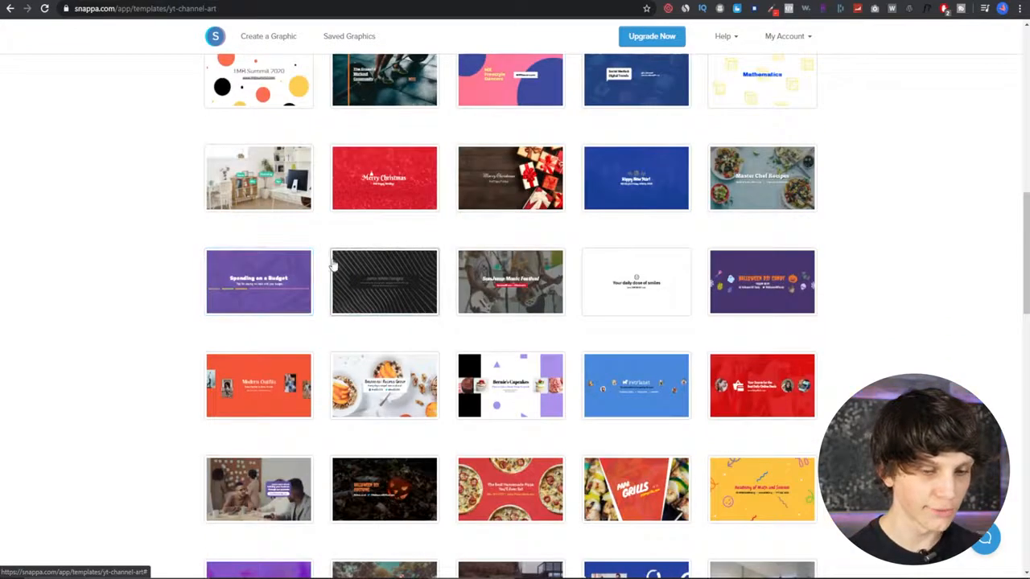
scroll(380, 271, "down", 7)
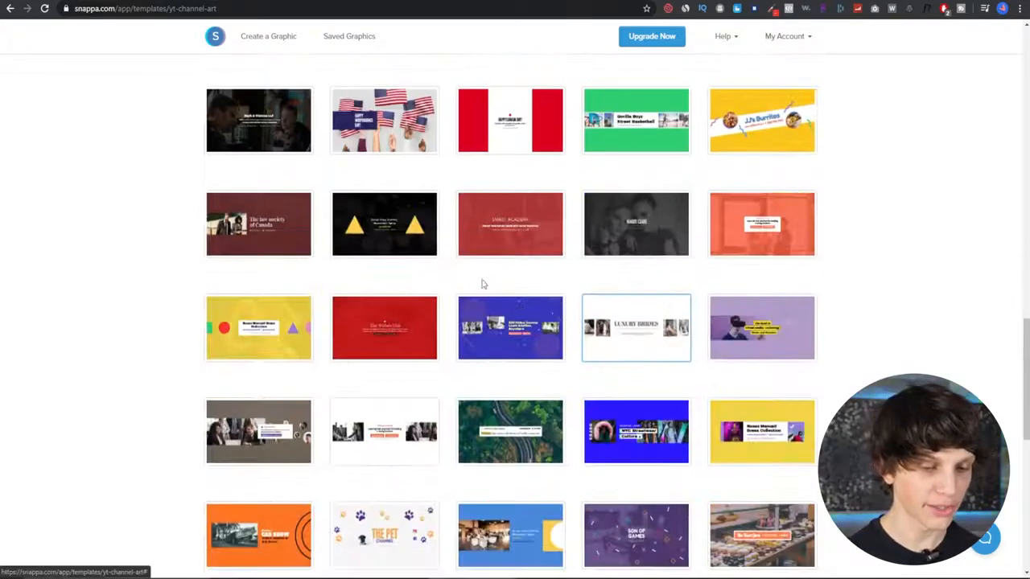
scroll(571, 345, "down", 10)
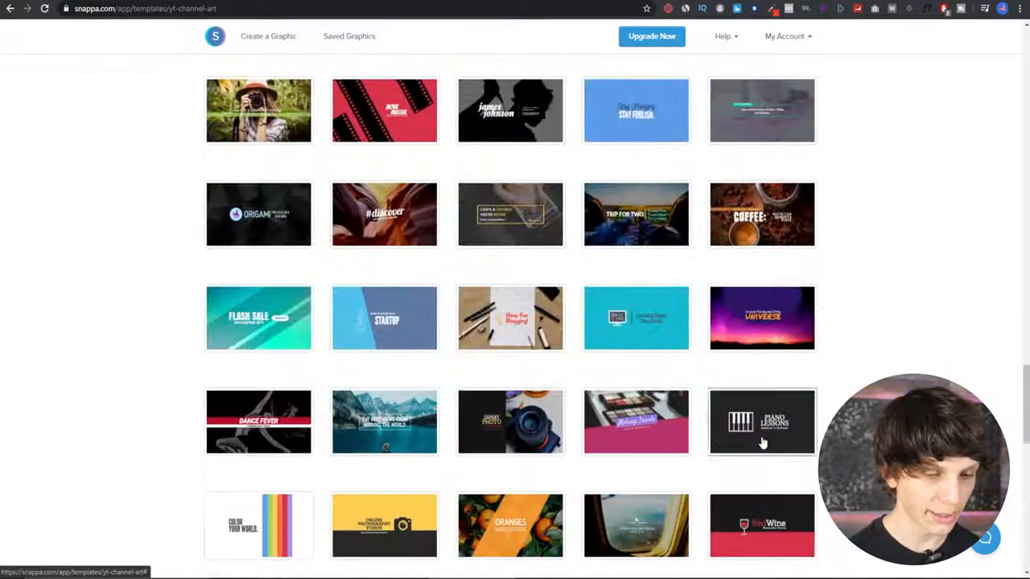
left_click(273, 320)
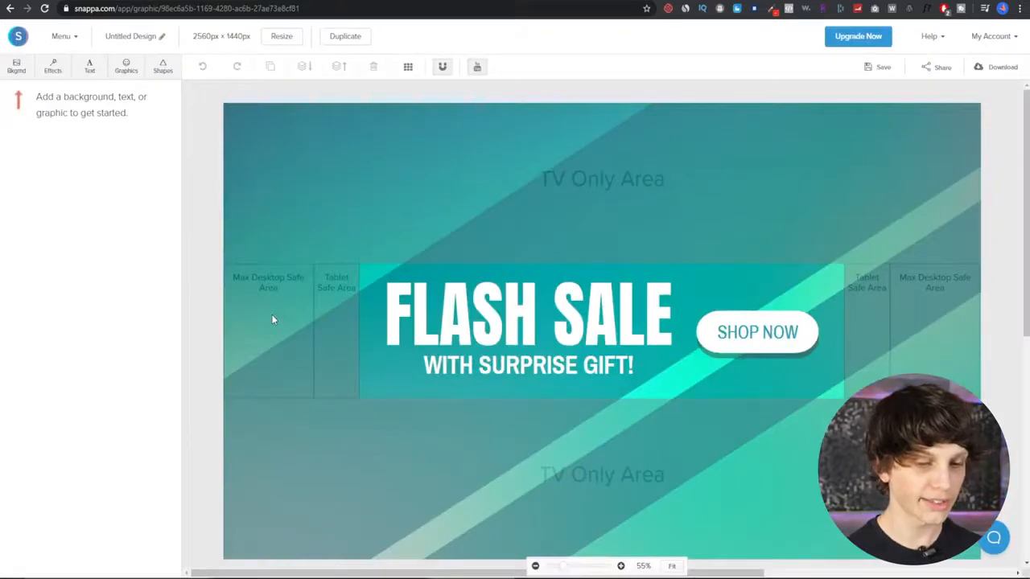
- Replace the FLASH SALE headline with the creator's channel name
left_click(531, 316)
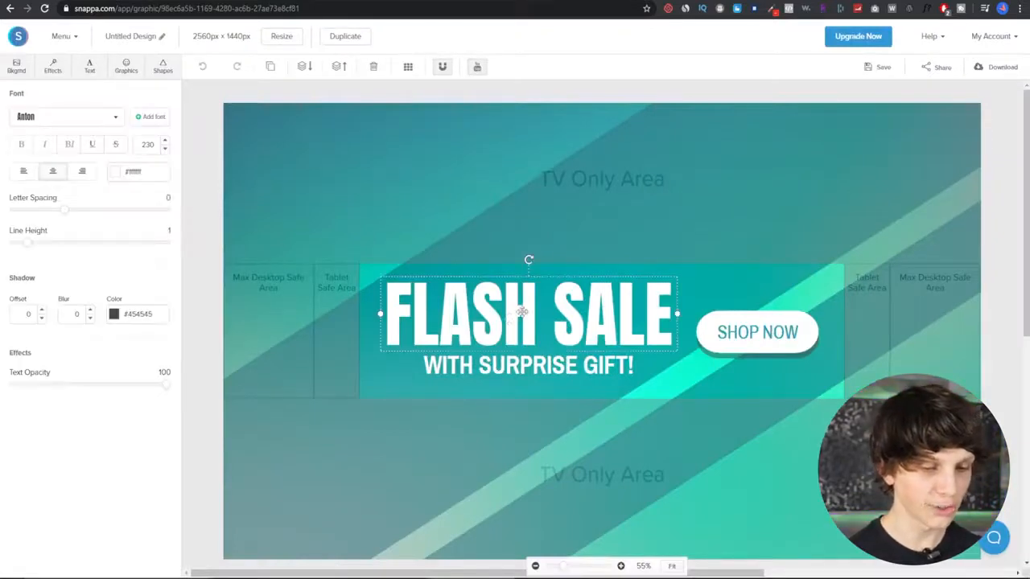
double_click(475, 321)
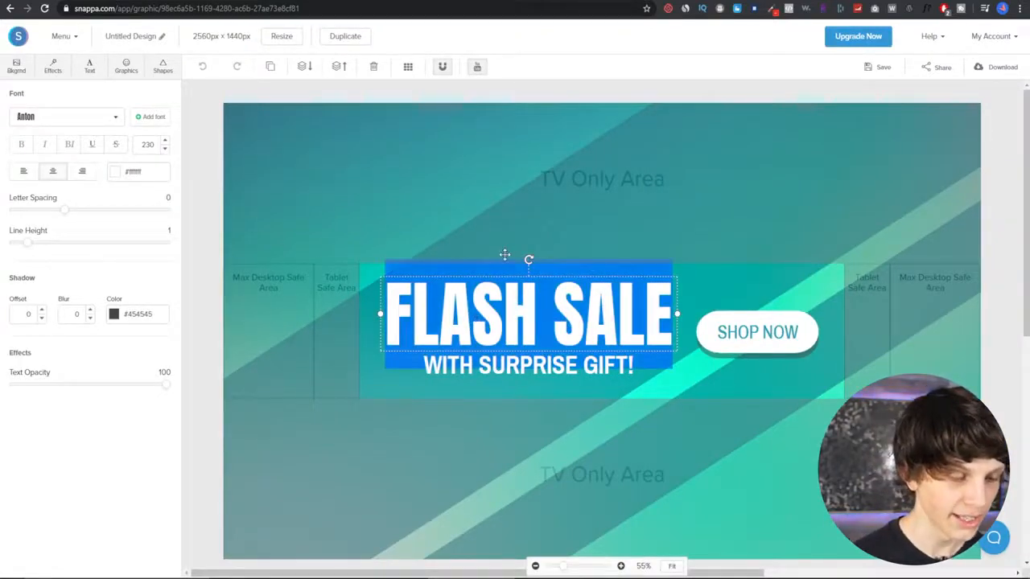
type("Matt Par")
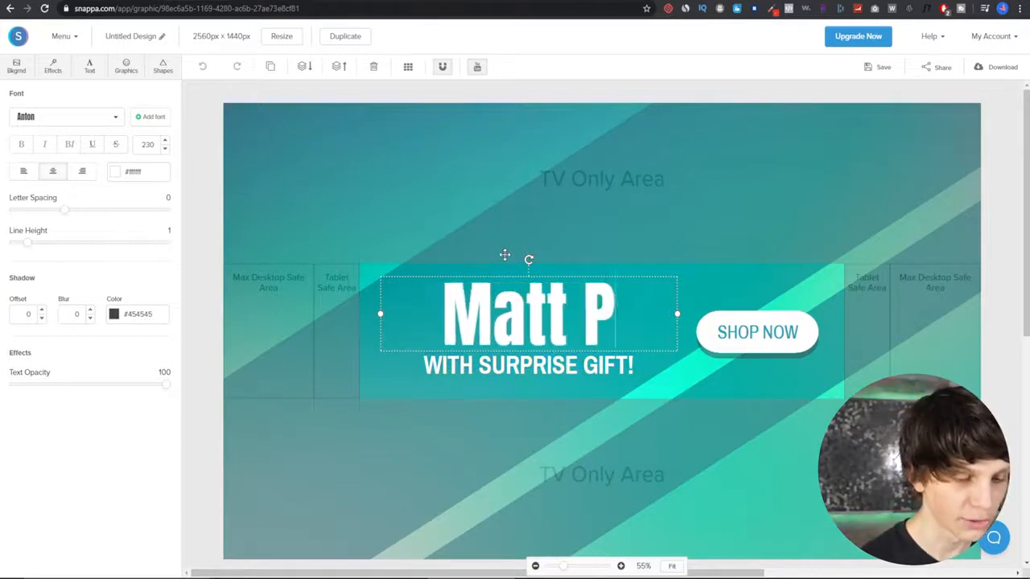
- Replace the subheading text with "Helping YOU With YouTube"
double_click(514, 368)
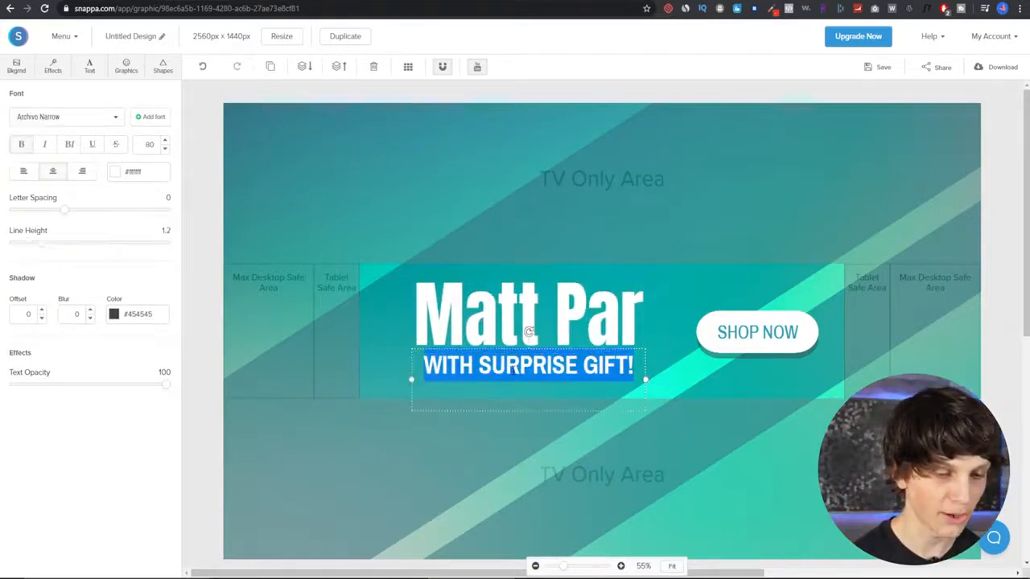
type("Helping")
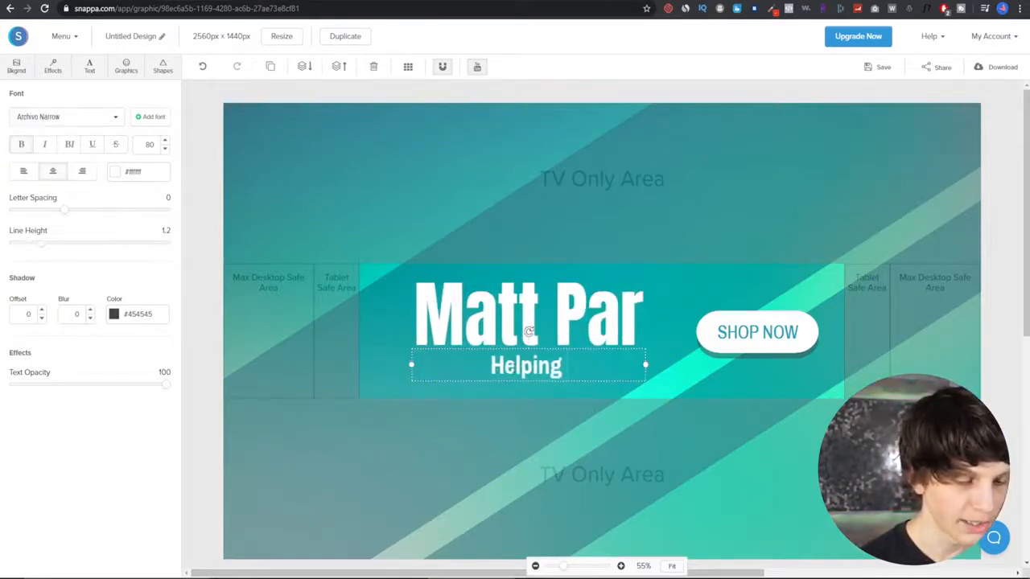
type(" YOU With Y")
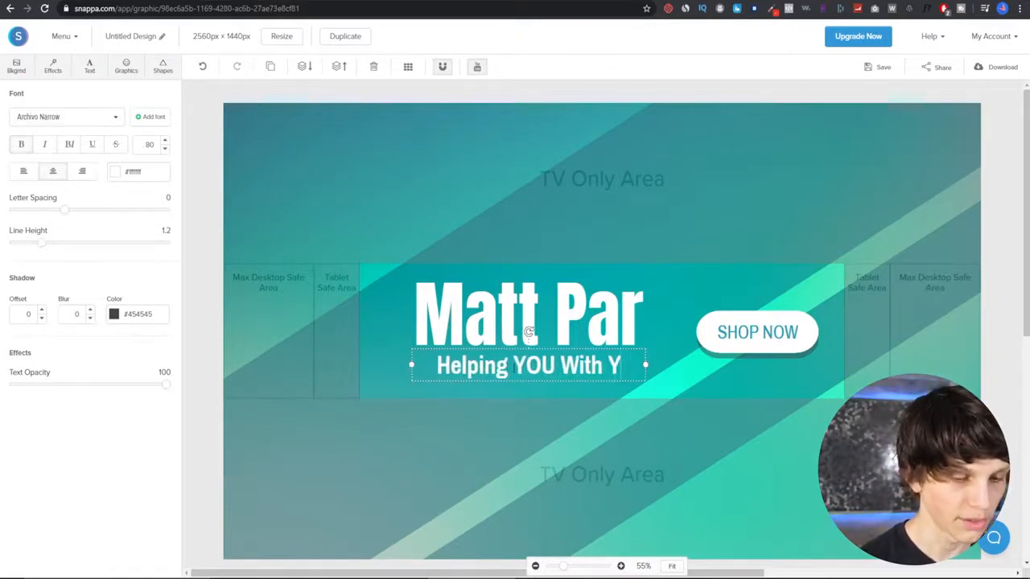
type("ouTube")
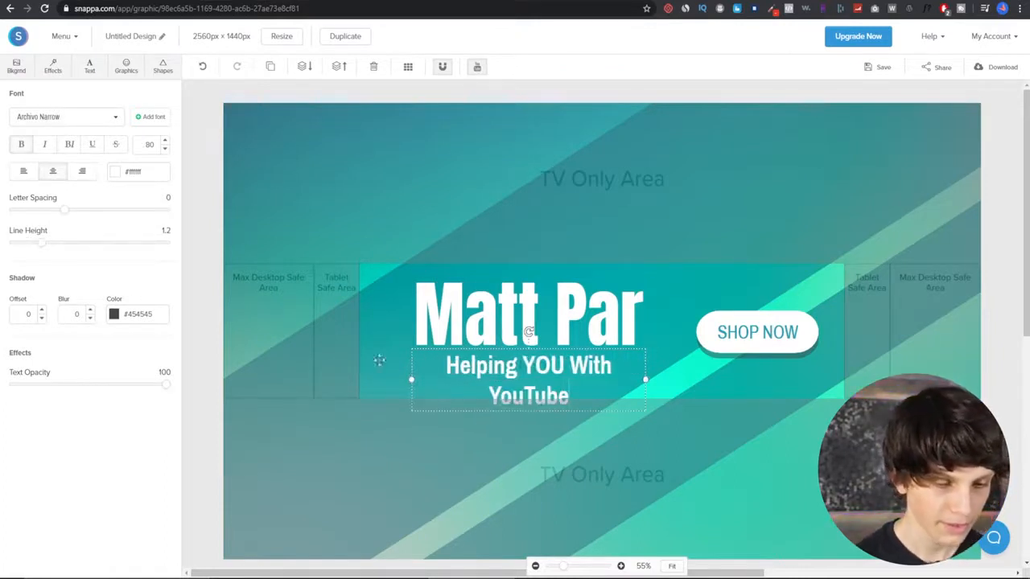
- Widen the subheading box to fit one line and move it up just beneath the headline
left_click_drag(410, 378, 387, 379)
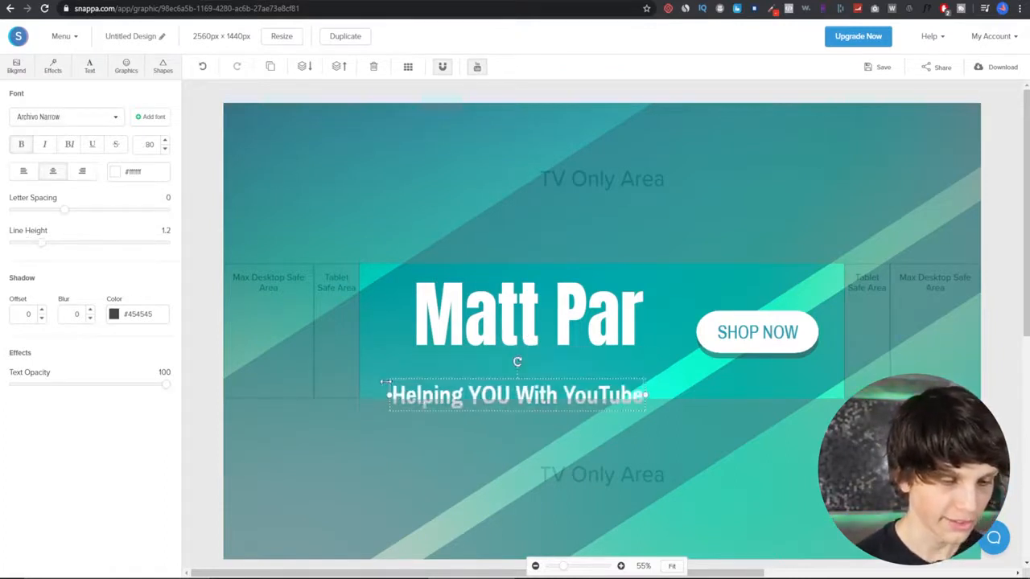
left_click(561, 367)
left_click_drag(572, 382, 567, 354)
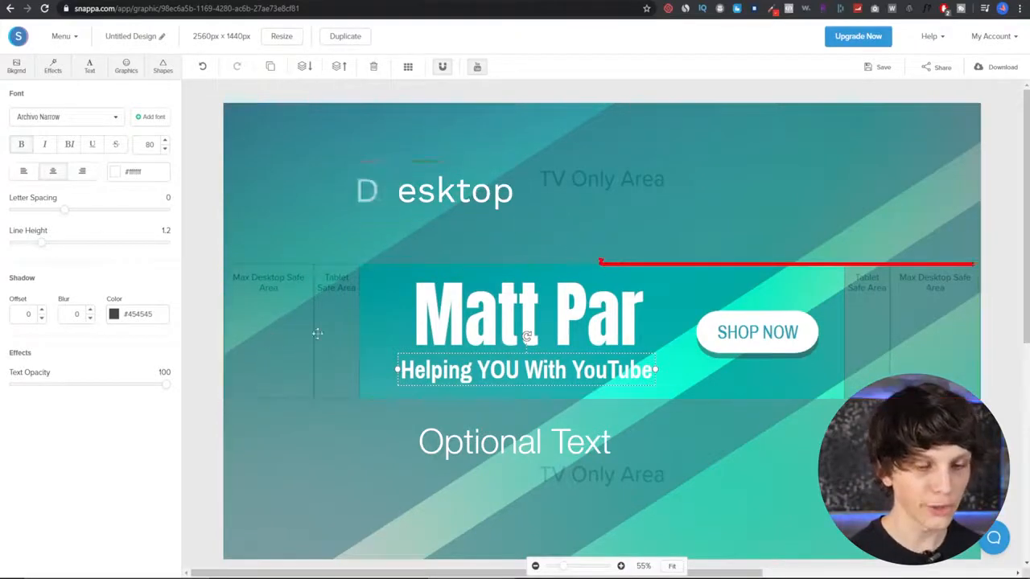
- Change the SHOP NOW button text to SUBSCRIBE and deselect it
left_click(772, 330)
double_click(773, 332)
type("S")
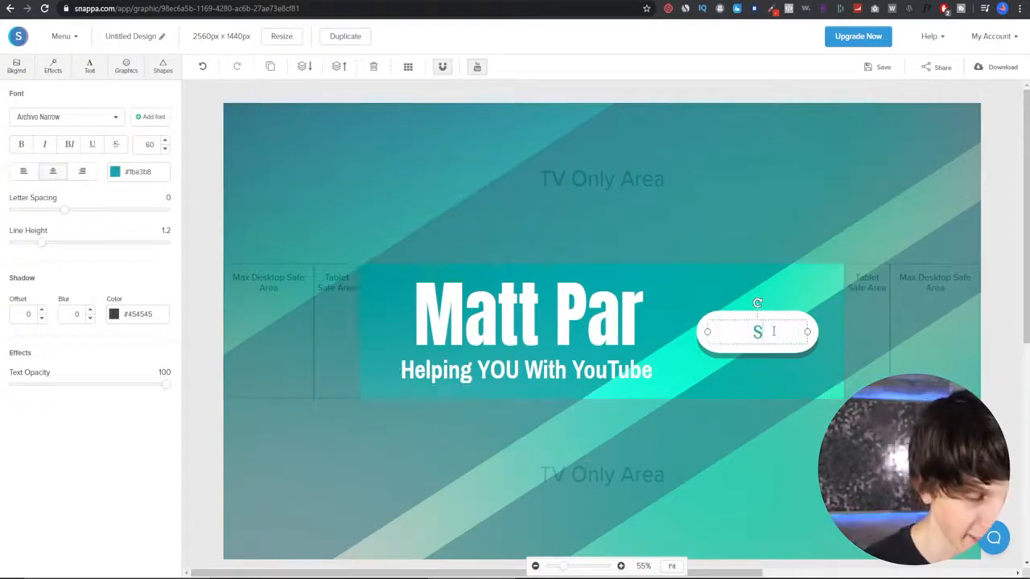
type("UBSVRIBE")
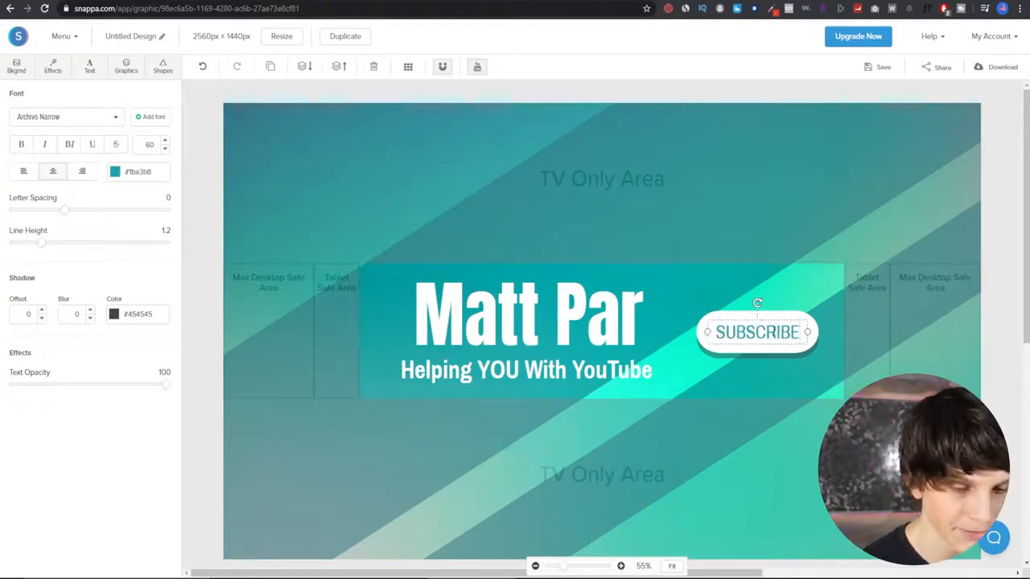
left_click(1013, 169)
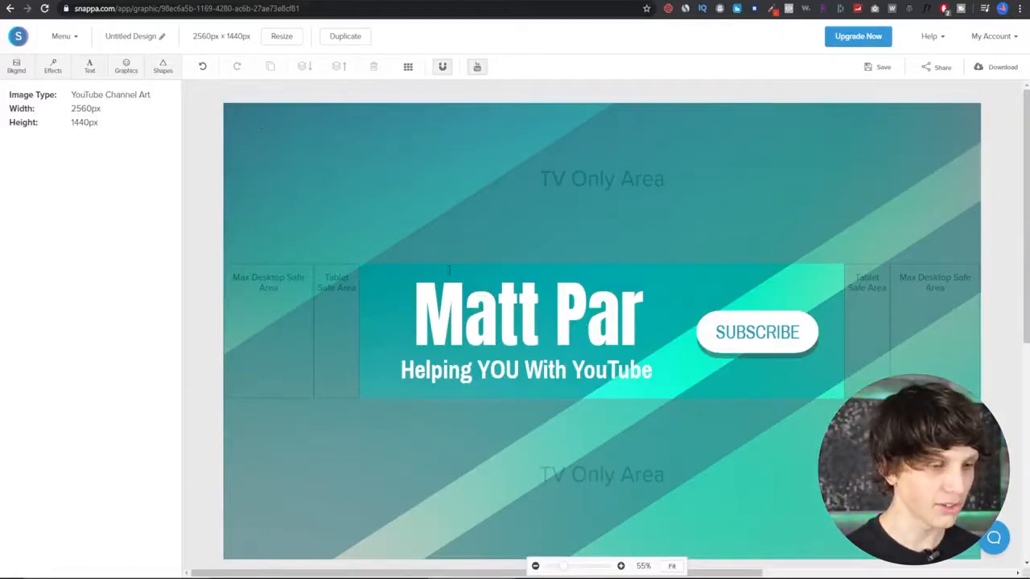
- Start another YouTube Channel Art design, this time from scratch as a blank canvas
left_click(56, 38)
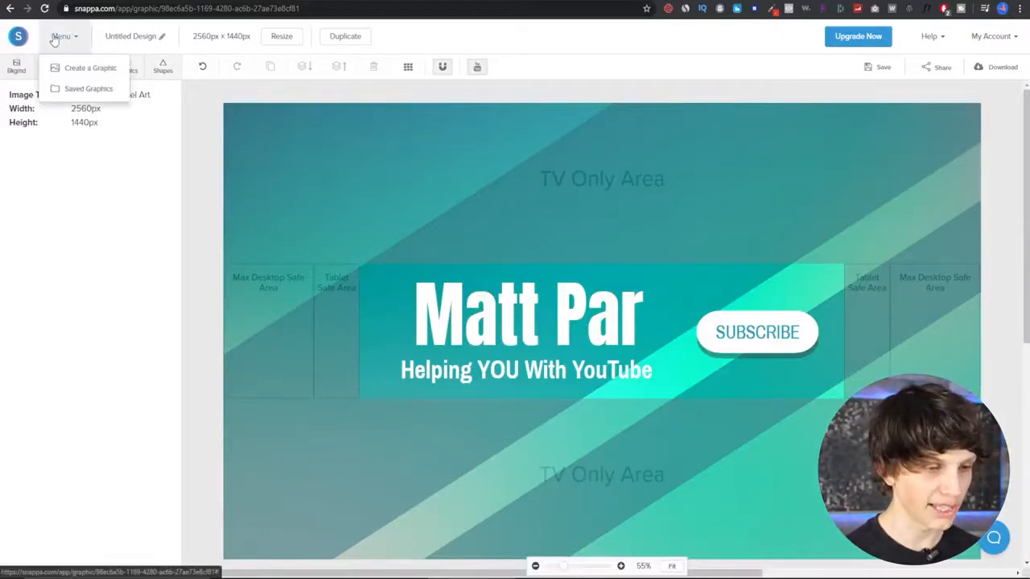
left_click(90, 68)
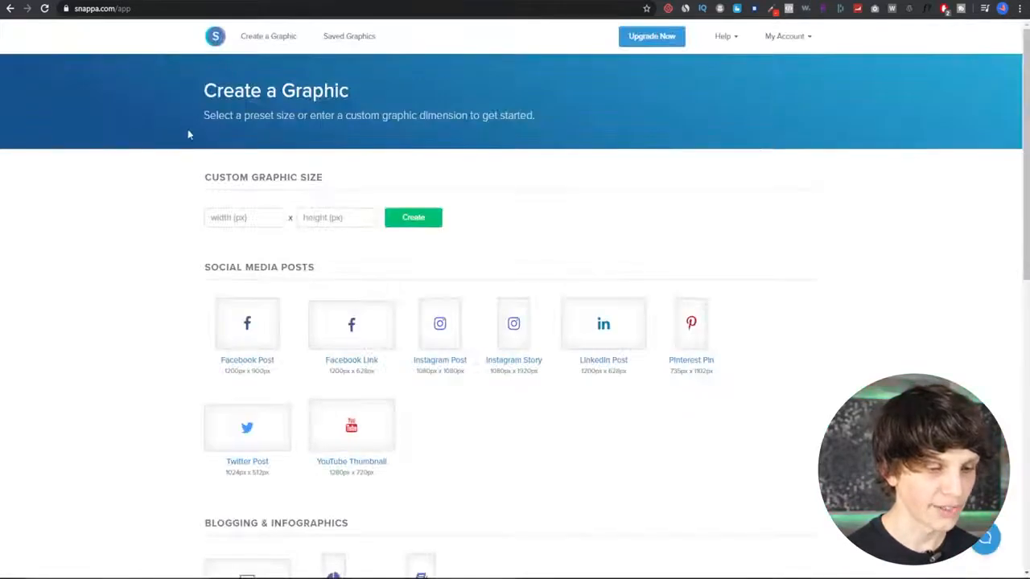
scroll(335, 299, "down", 8)
left_click(357, 219)
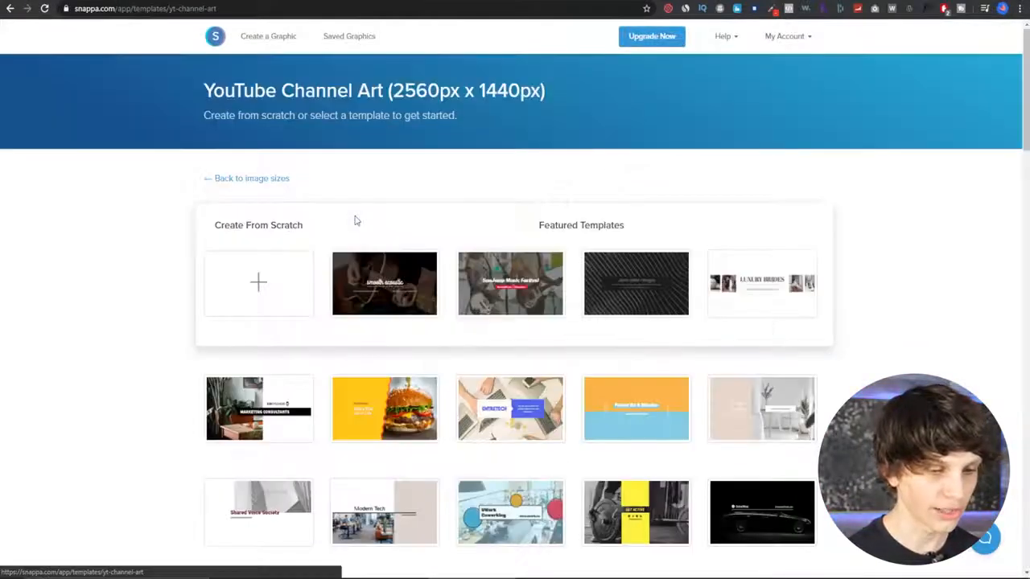
left_click(255, 289)
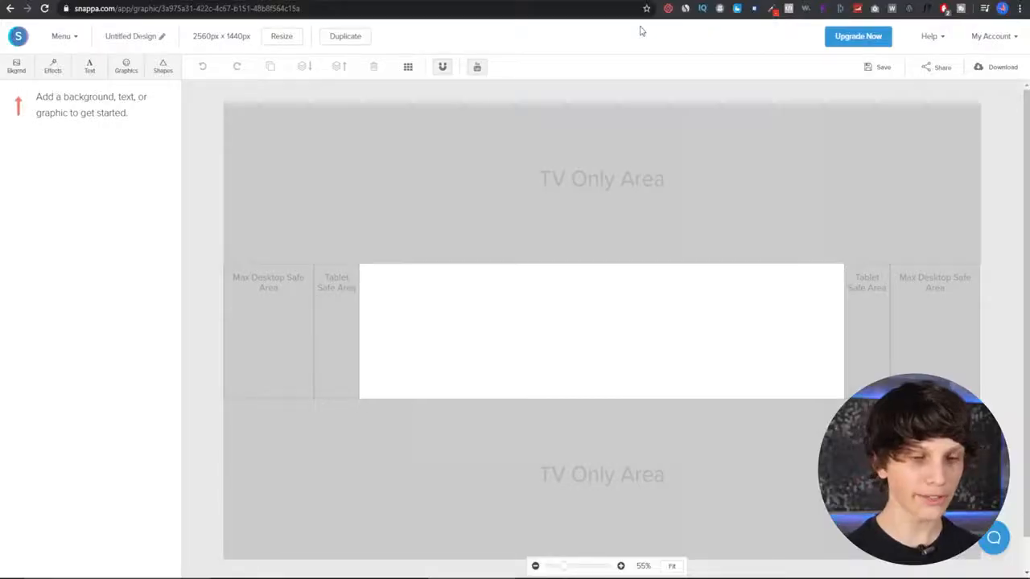
- Review the YouTube Help channel art guidelines in the other browser tab
left_click(555, 1)
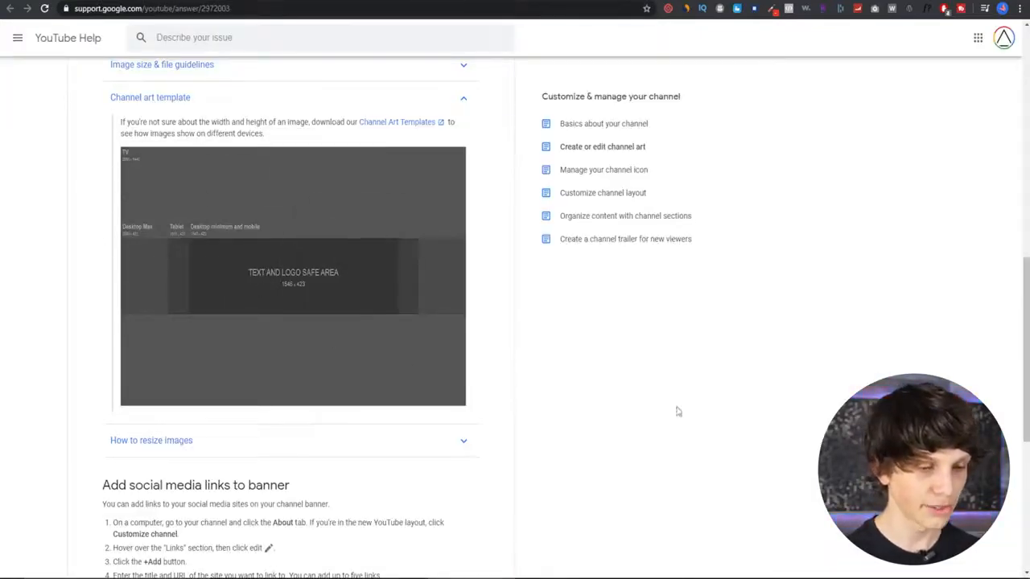
scroll(729, 466, "up", 10)
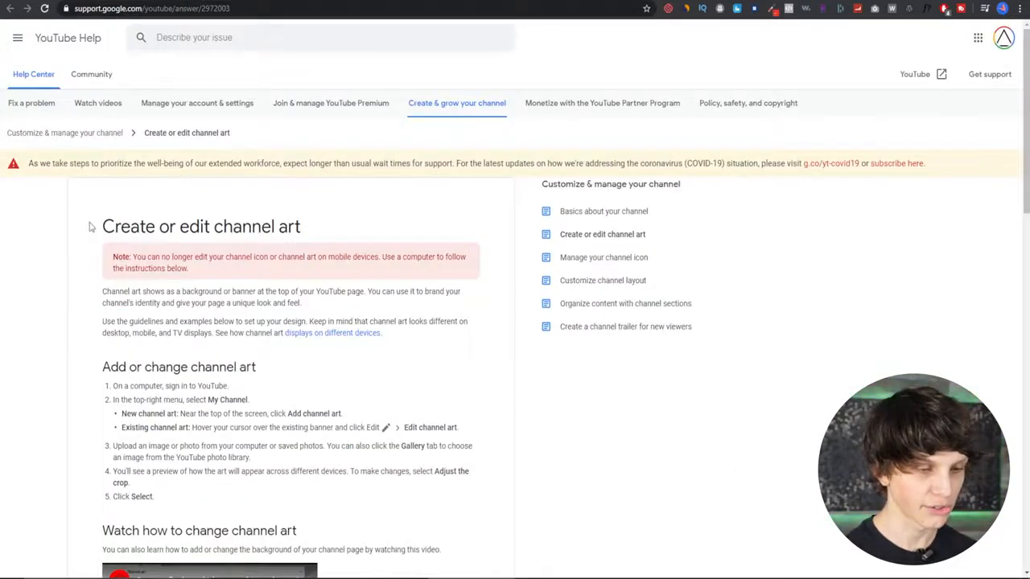
left_click_drag(91, 227, 325, 225)
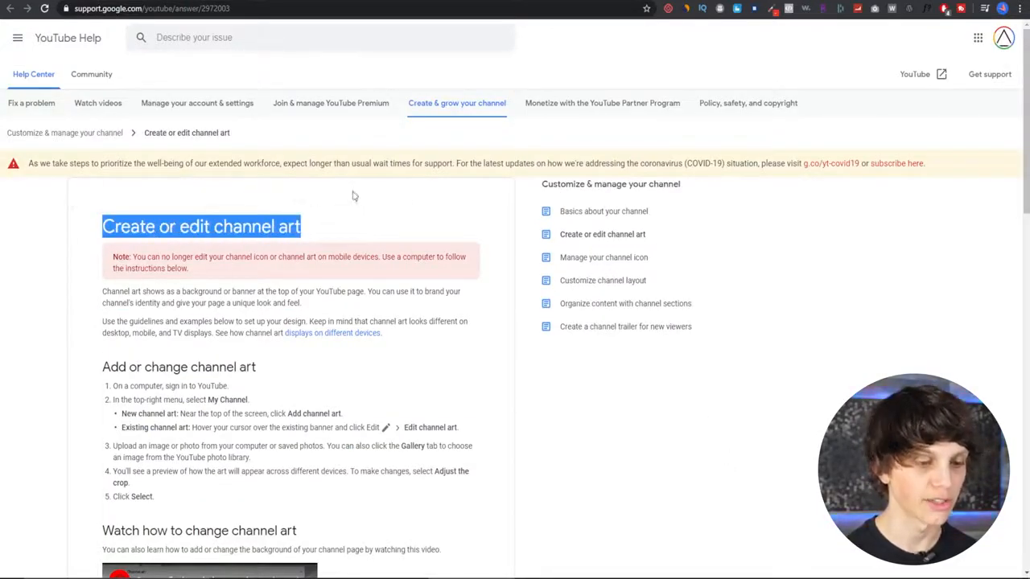
scroll(352, 196, "down", 4)
scroll(200, 214, "down", 3)
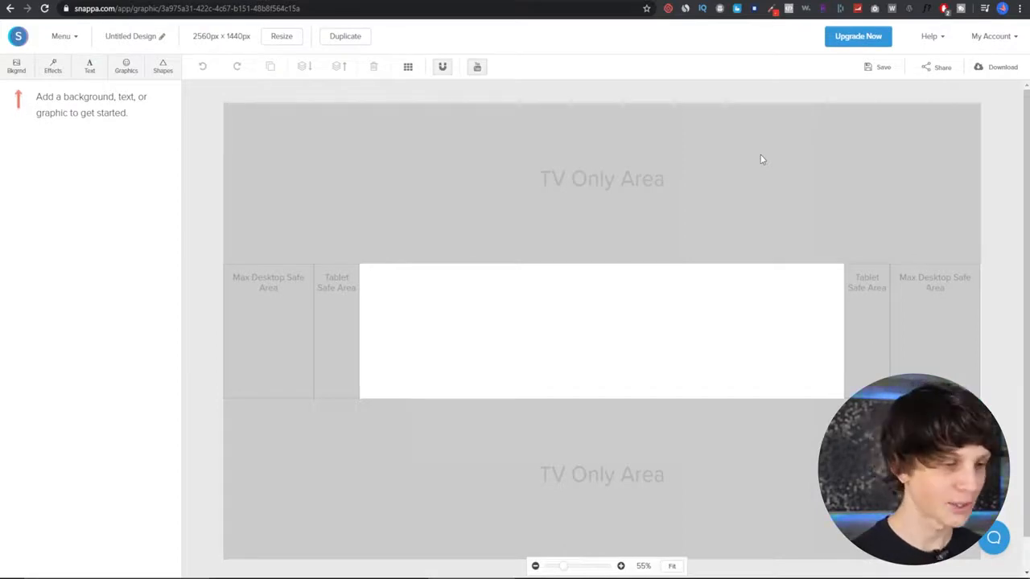
- Browse background photos and patterns, and apply a green gradient pattern as the background
left_click(18, 69)
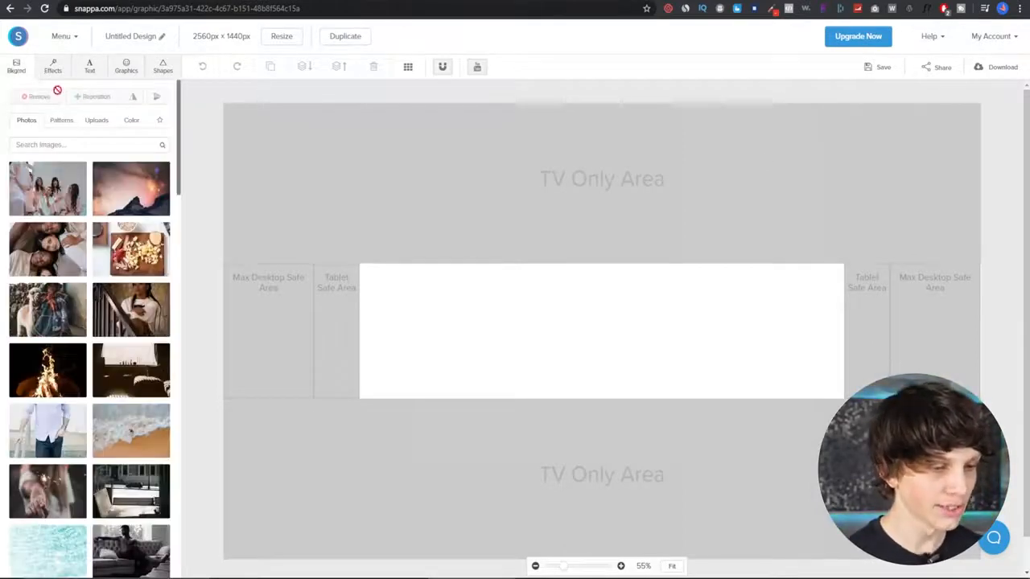
scroll(100, 312, "down", 10)
scroll(100, 314, "up", 10)
scroll(105, 314, "down", 12)
scroll(104, 314, "up", 12)
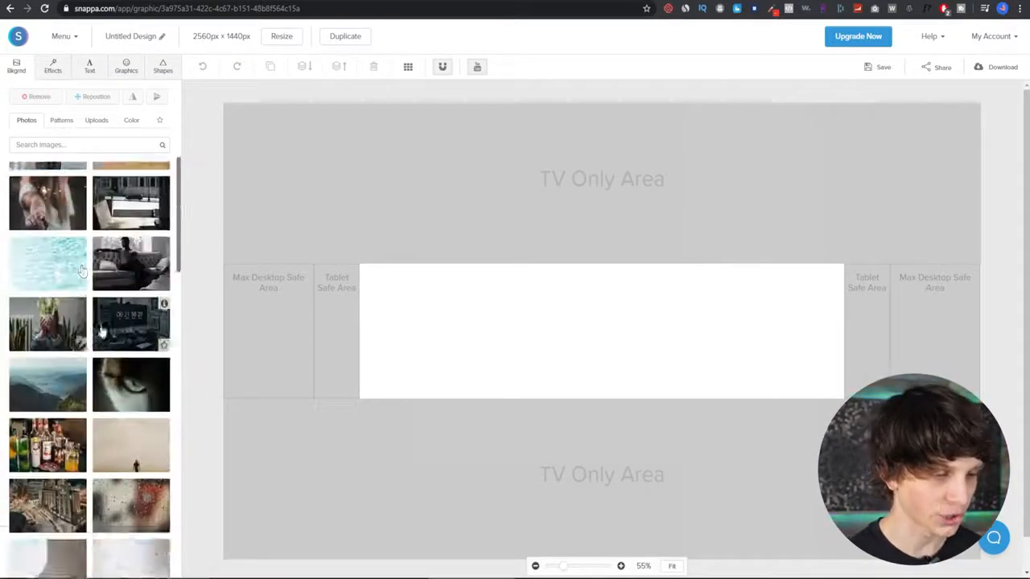
left_click(54, 126)
scroll(85, 249, "down", 8)
scroll(74, 384, "down", 10)
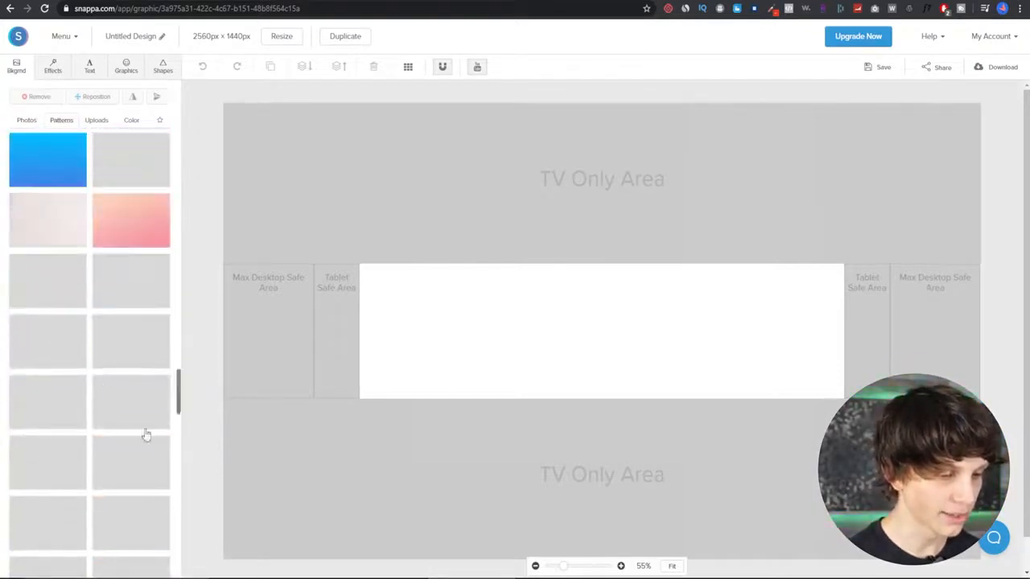
scroll(97, 449, "down", 4)
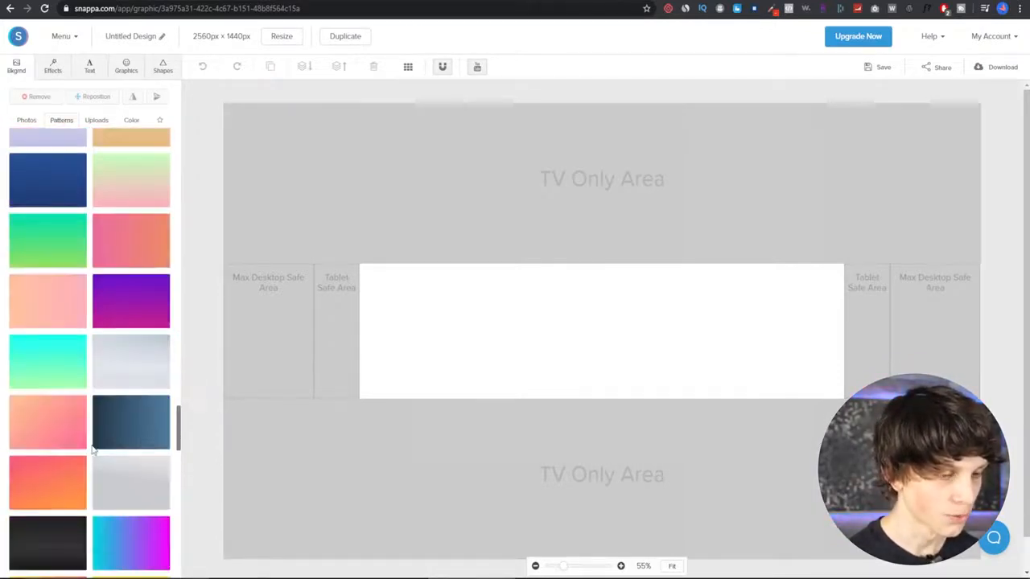
scroll(91, 445, "down", 8)
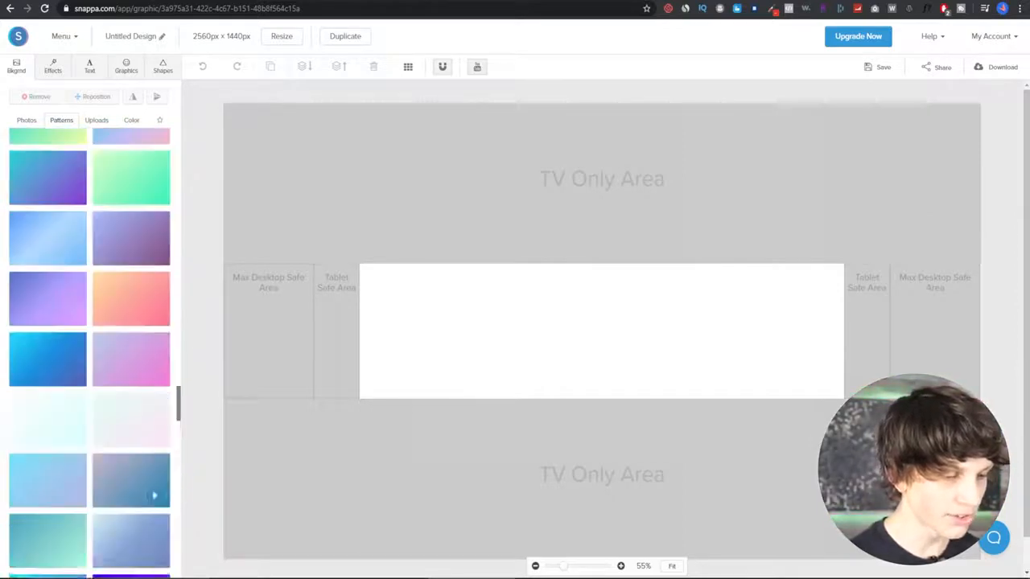
scroll(113, 458, "down", 8)
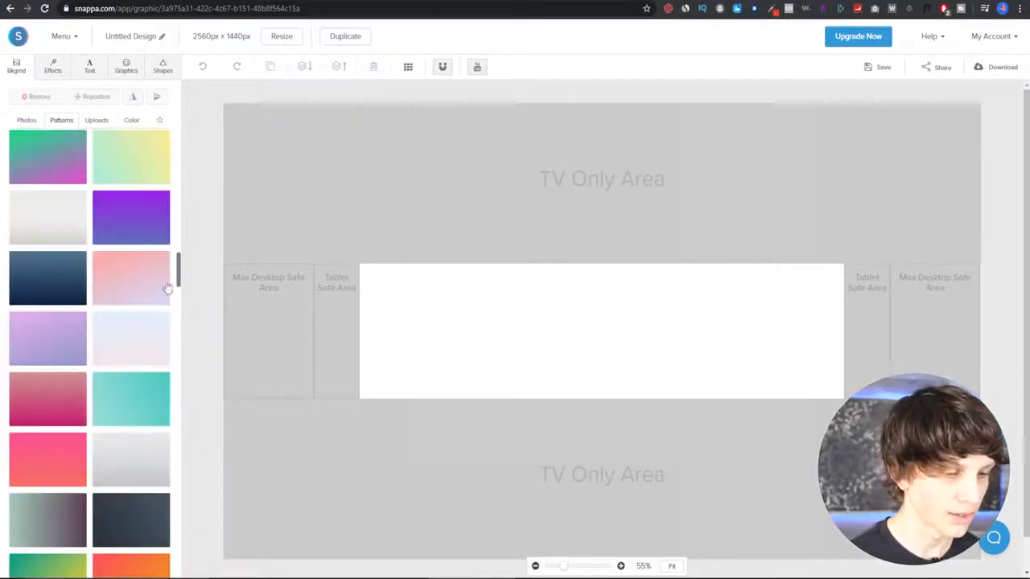
scroll(180, 279, "down", 10)
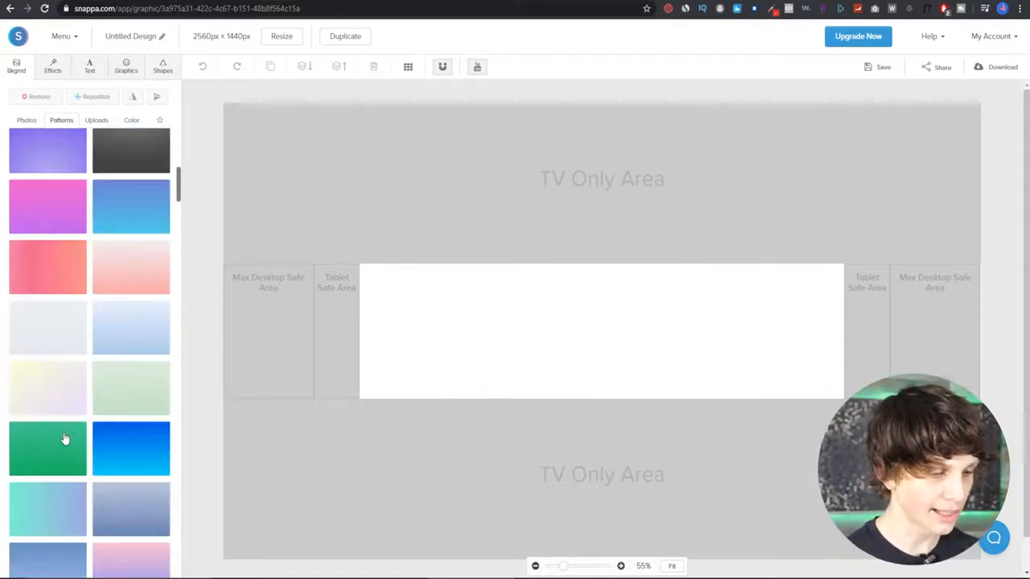
left_click(28, 448)
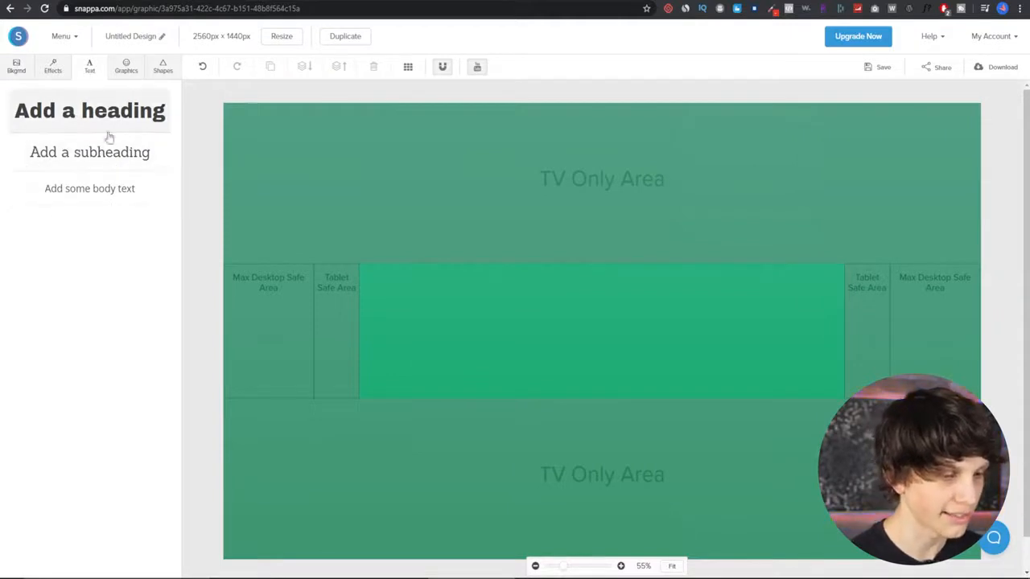
- Add a heading to the canvas and replace its text with "Matt Par's Channel"
left_click(68, 115)
double_click(547, 331)
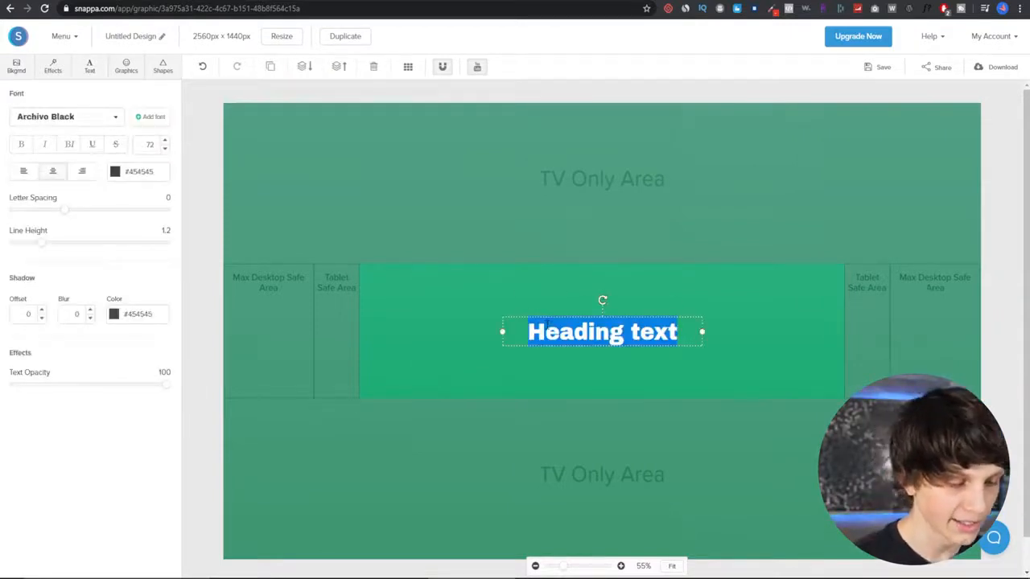
type("Matt Pa")
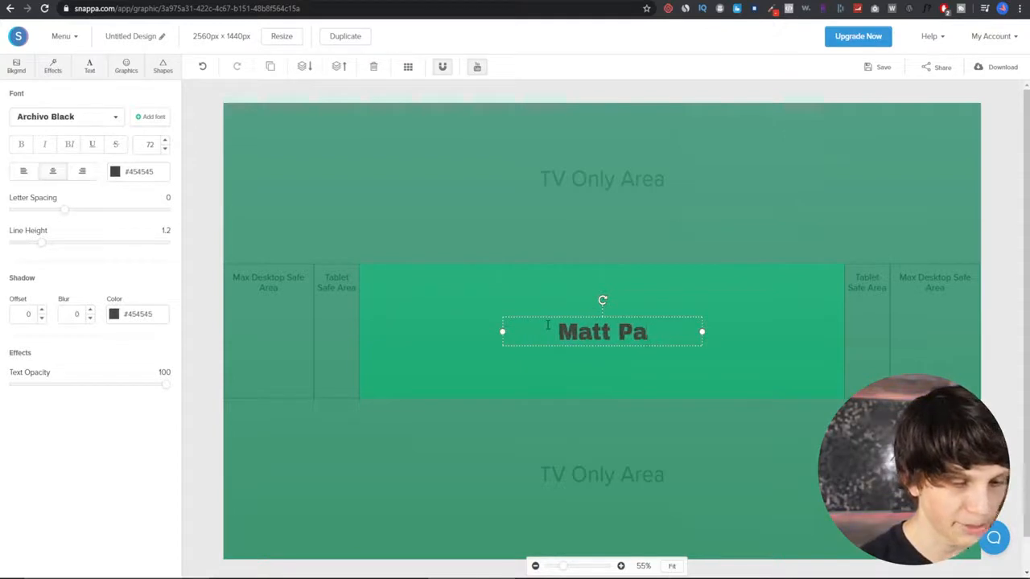
type("r's Chanb")
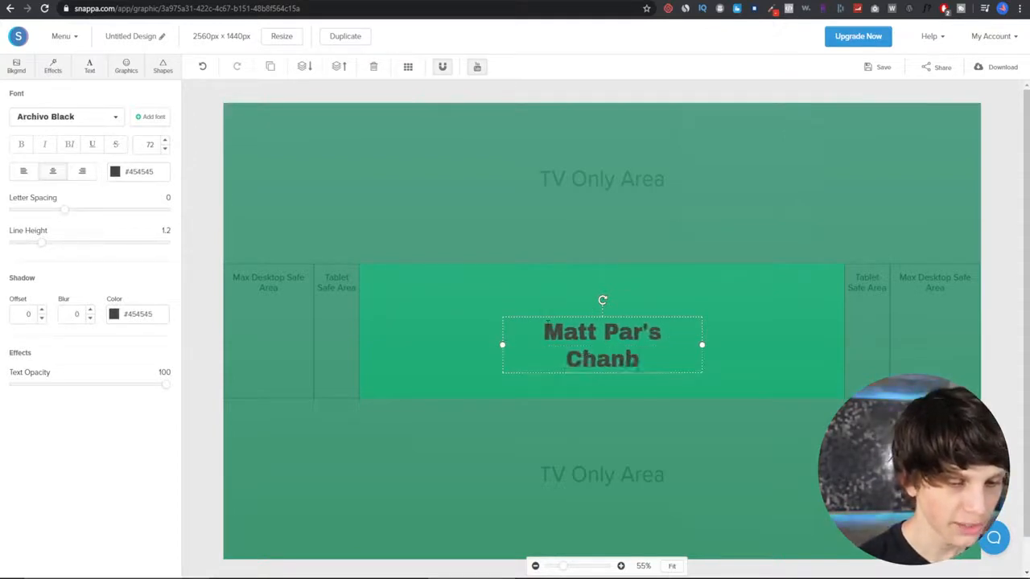
key("BackSpace")
key("BackSpace")
type("nnel")
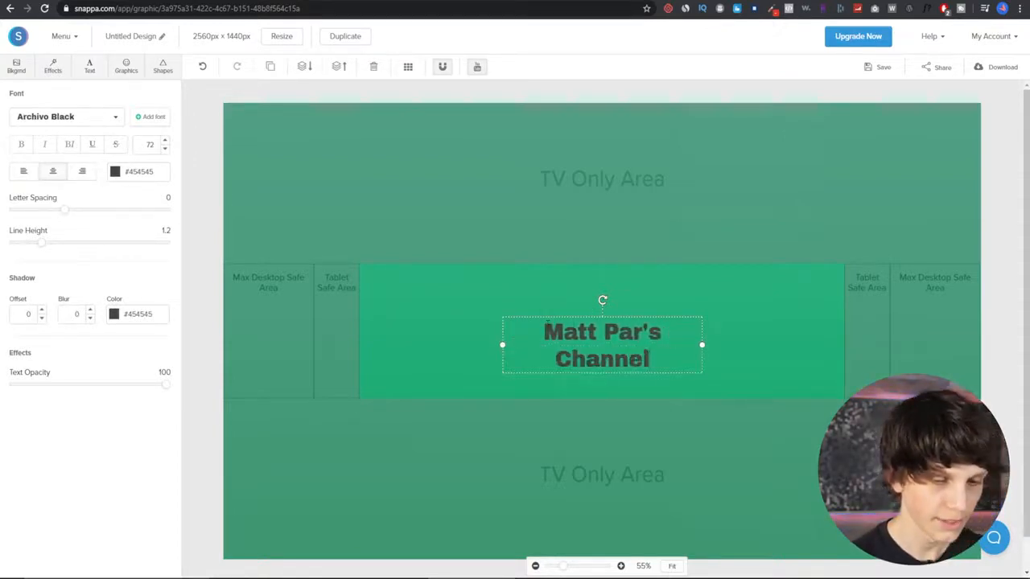
- Move the heading to the right part of the safe area and change its colour to white
left_click_drag(630, 361, 769, 347)
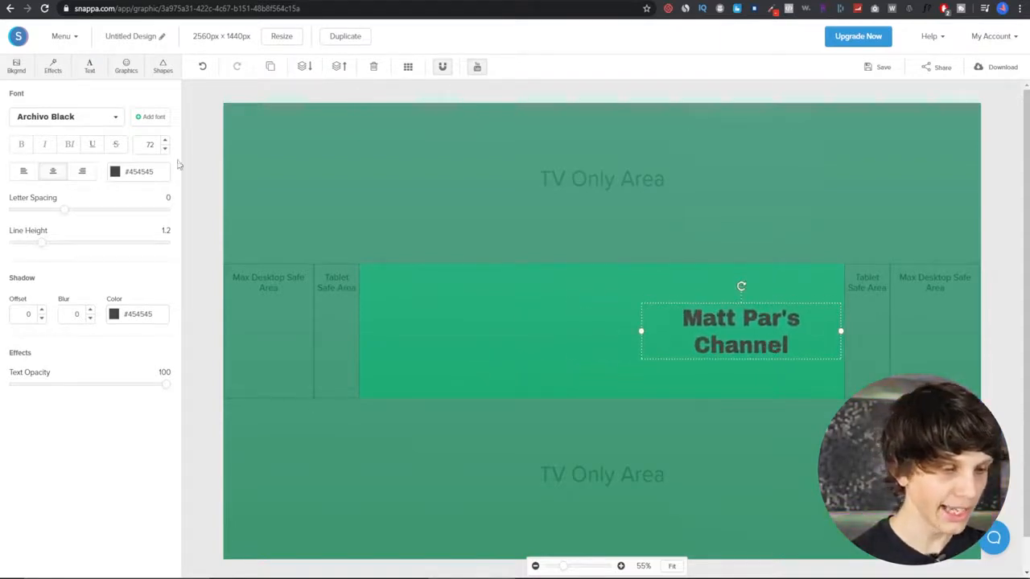
left_click(115, 172)
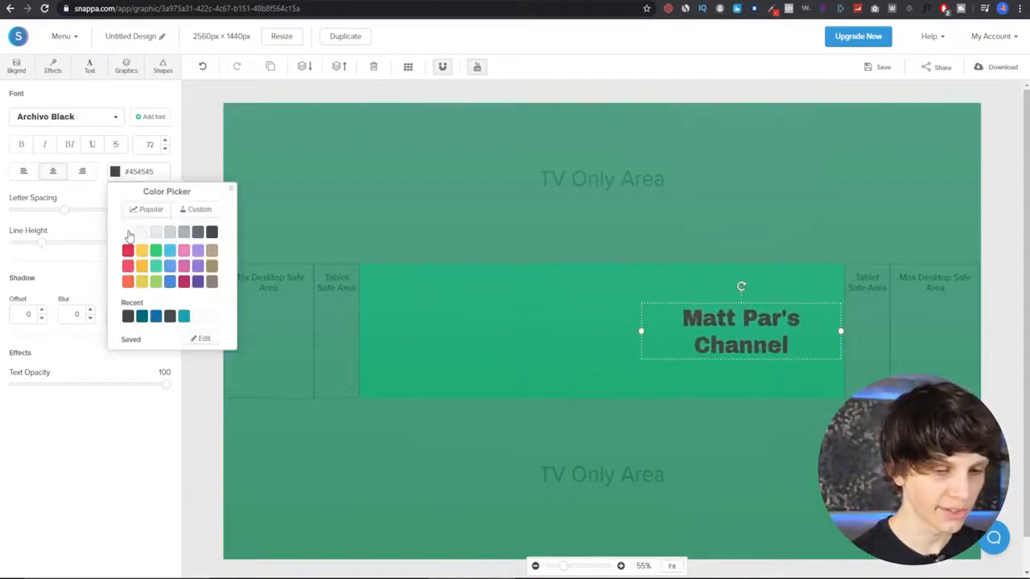
left_click(129, 234)
left_click_drag(641, 331, 658, 331)
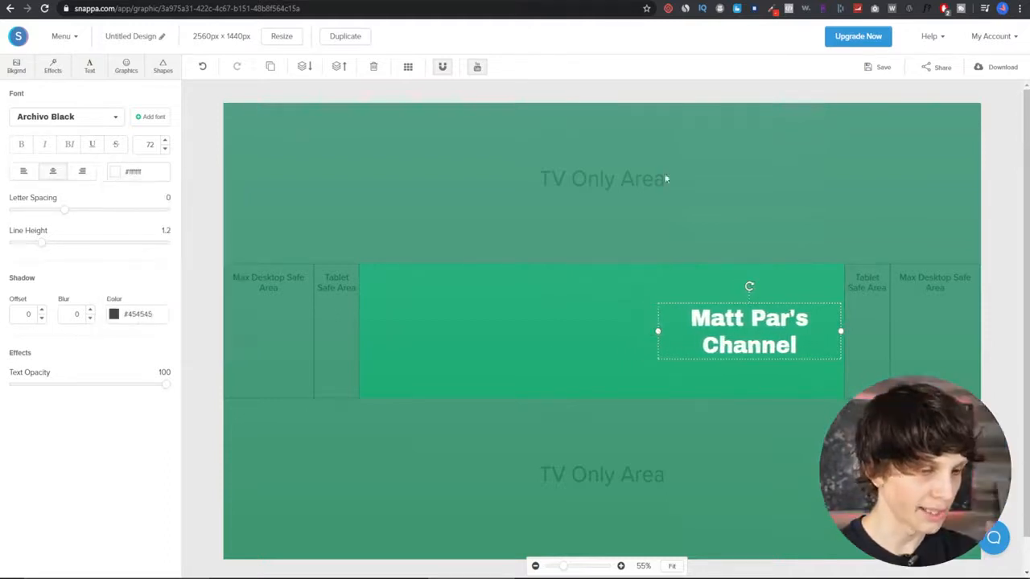
- Increase the heading's font size to 90 and nudge it slightly left and up
left_click(165, 150)
left_click(165, 150)
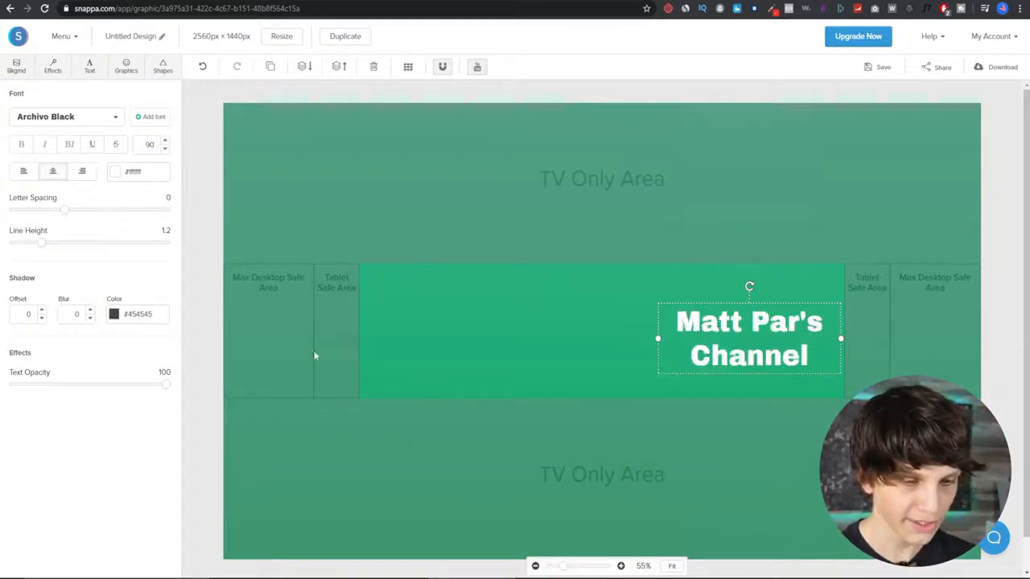
left_click_drag(688, 346, 671, 334)
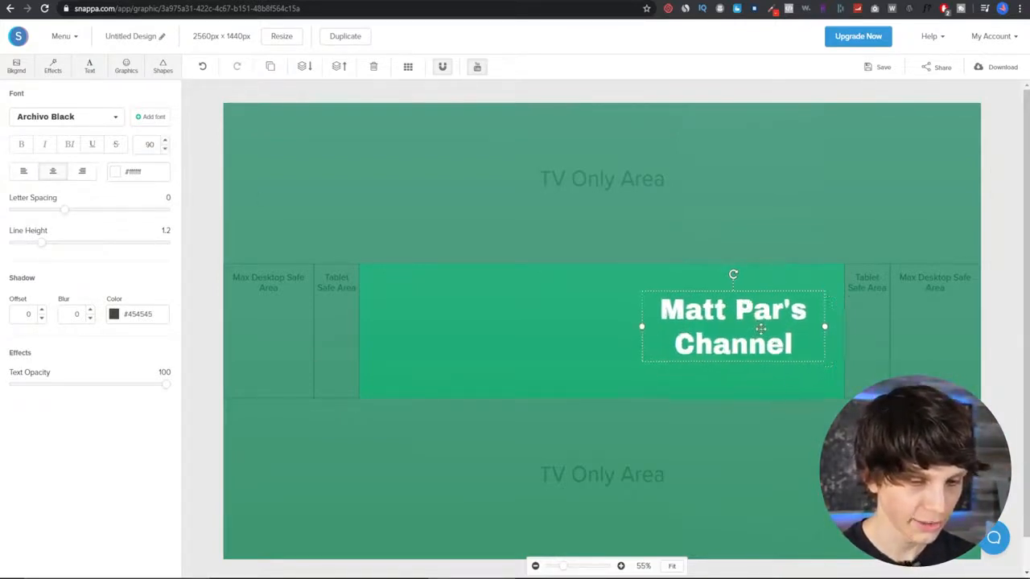
- Change the heading's font to Lato Heavy
left_click(95, 118)
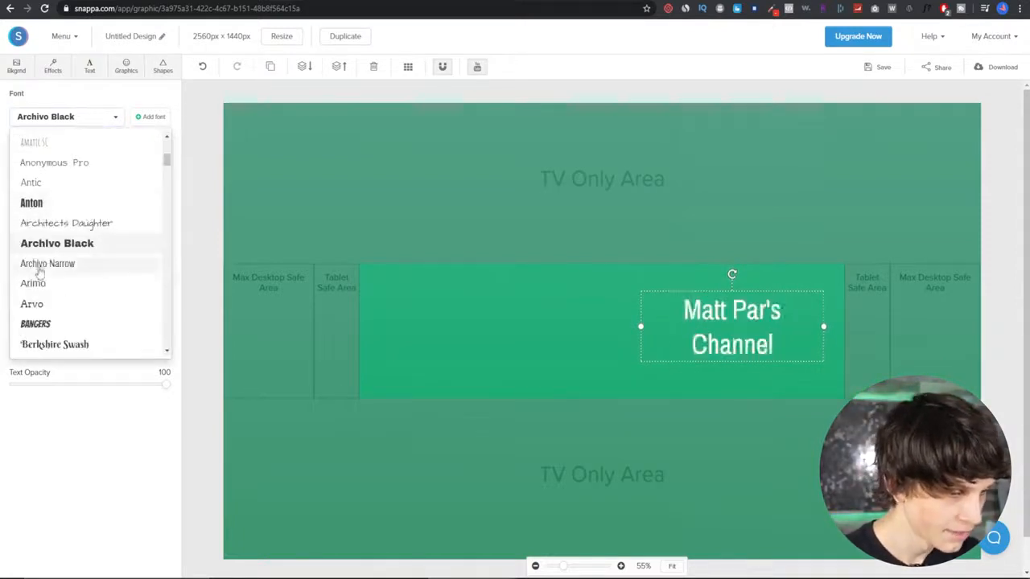
scroll(62, 278, "down", 3)
scroll(86, 276, "down", 5)
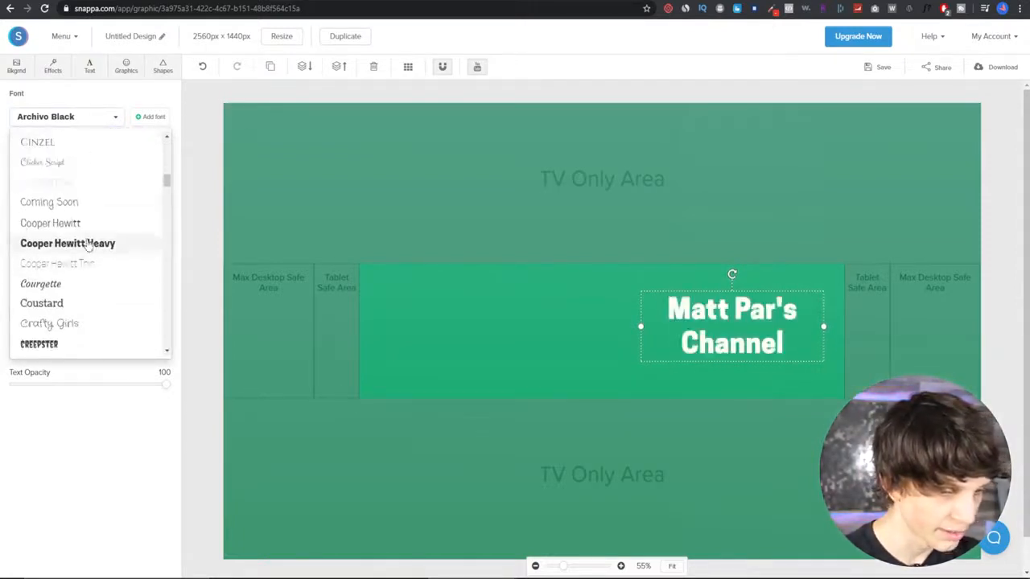
scroll(86, 242, "down", 10)
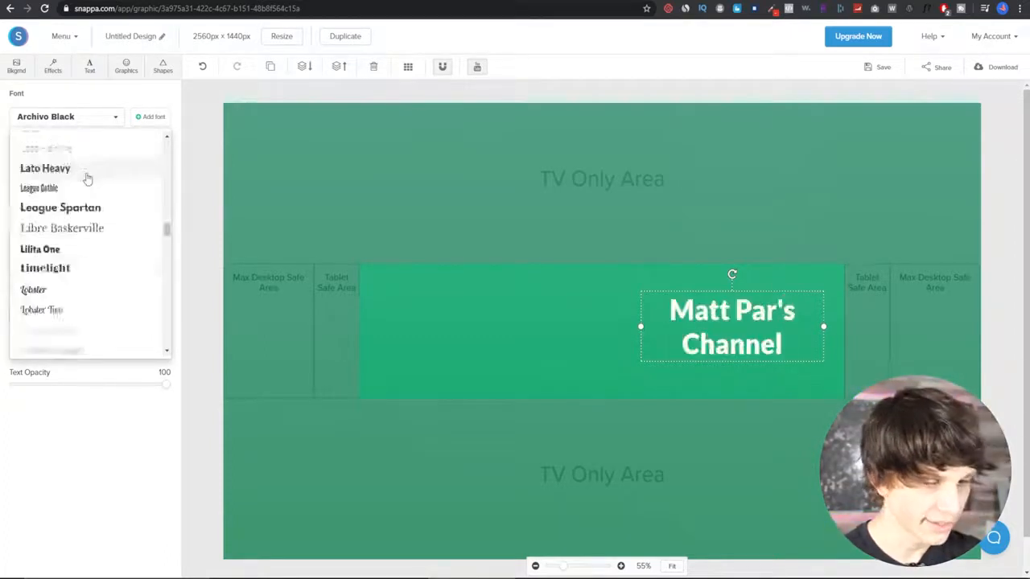
left_click(84, 171)
- Set the heading's font size to 122, reposition it within the safe area, and deselect it
left_click_drag(146, 146, 166, 143)
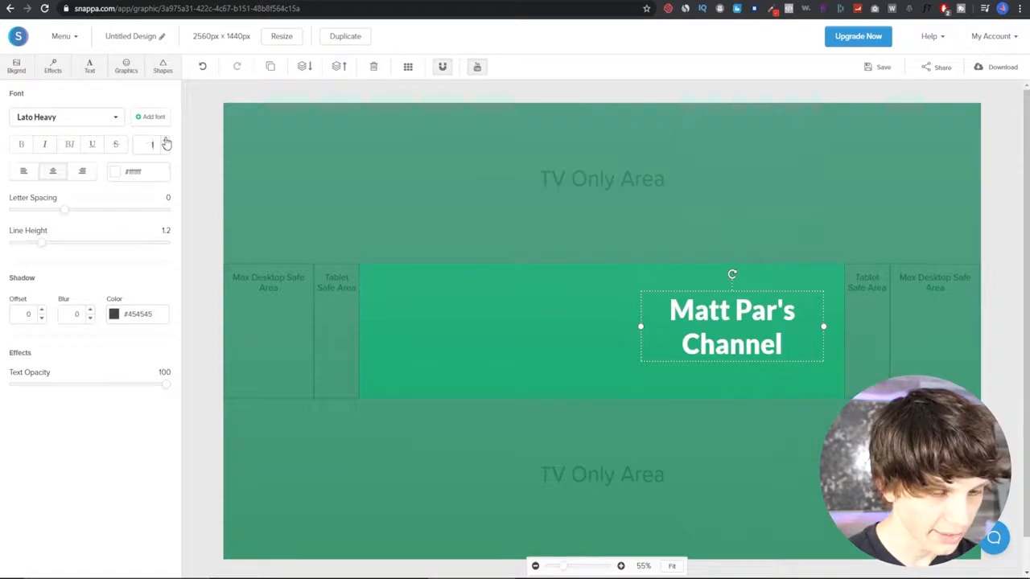
key("Return")
left_click_drag(139, 145, 177, 148)
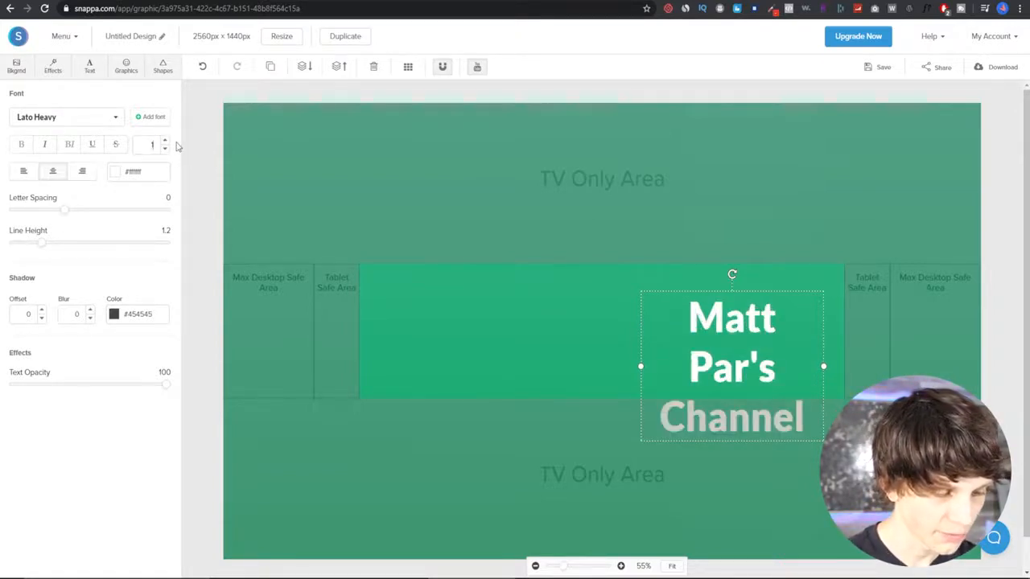
key("Return")
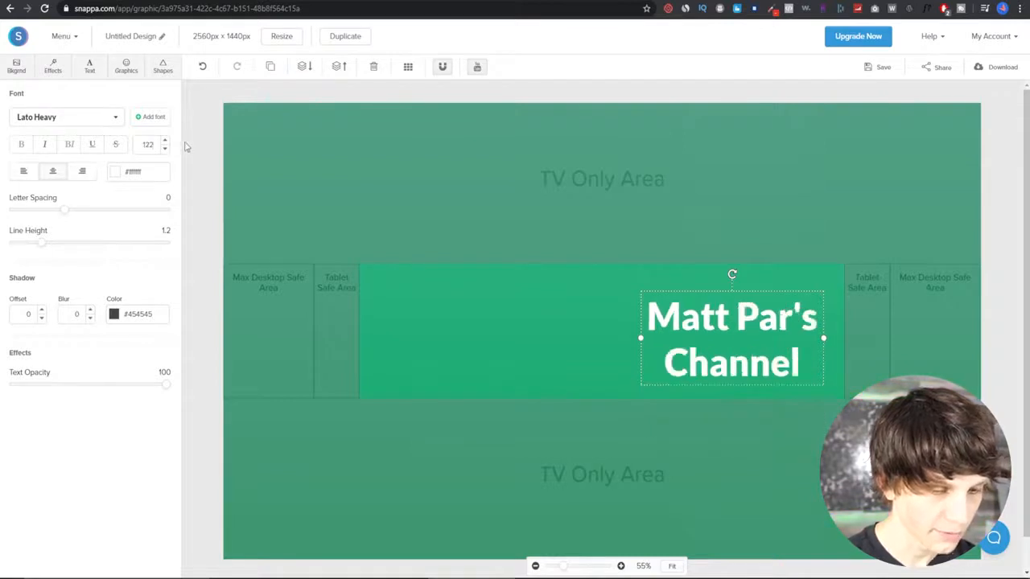
mouse_move(742, 314)
left_mouse_down()
mouse_move(745, 305)
mouse_move(590, 303)
mouse_move(748, 306)
left_mouse_up()
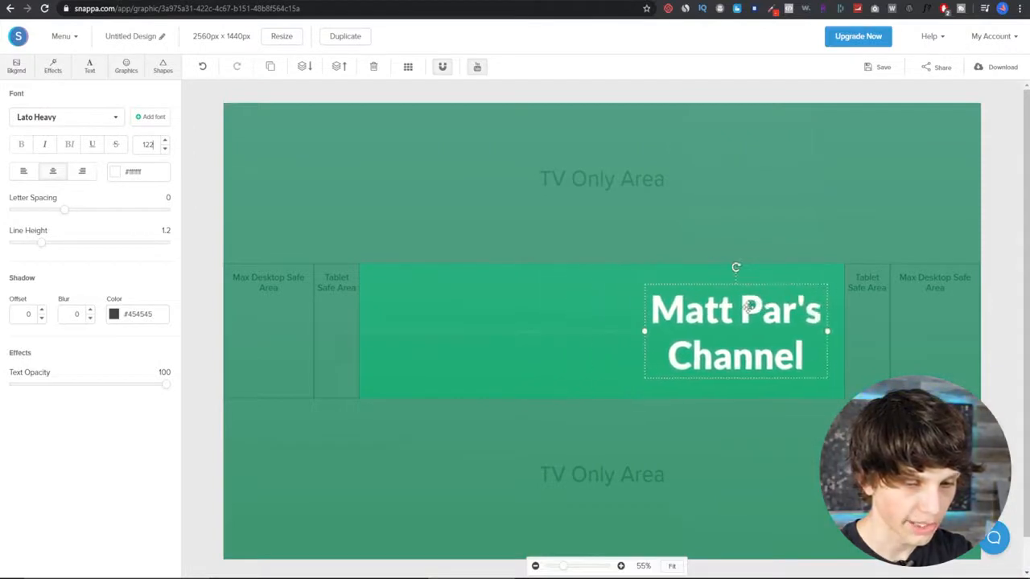
left_click(464, 337)
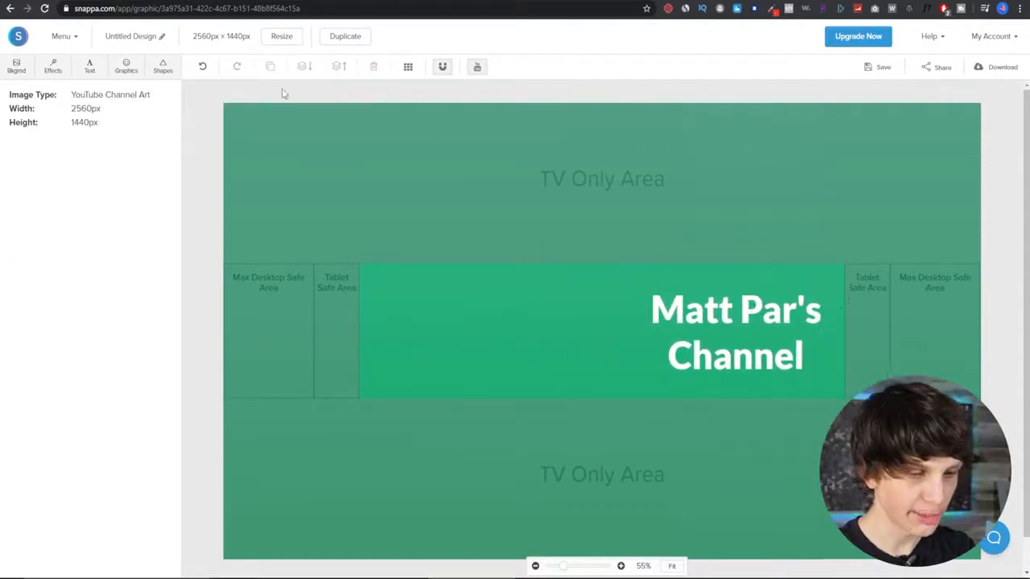
- Add a filled square shape and stretch and rotate it into a tall diagonal band across the banner
left_click(163, 66)
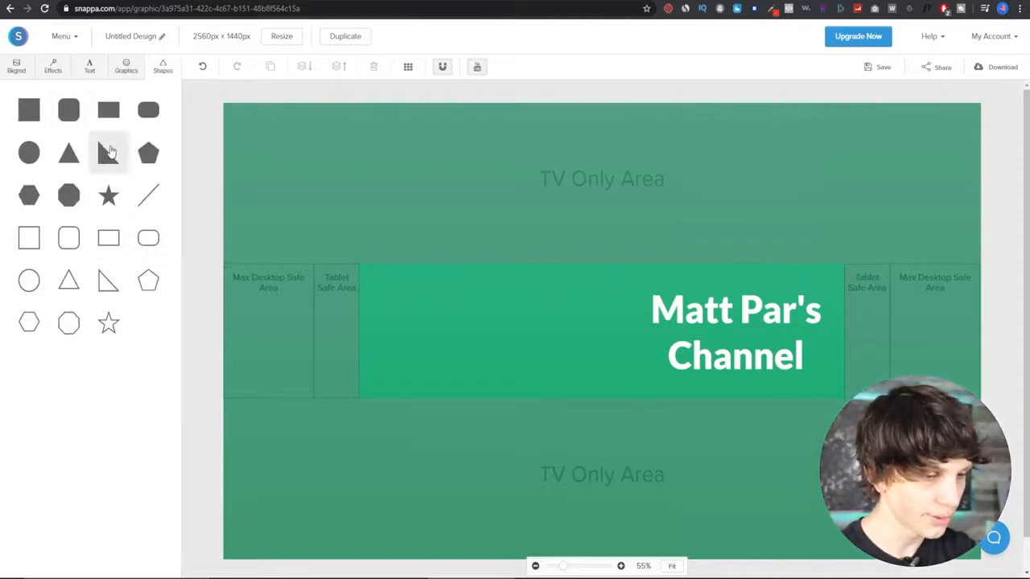
left_click(34, 117)
left_click_drag(568, 313, 369, 292)
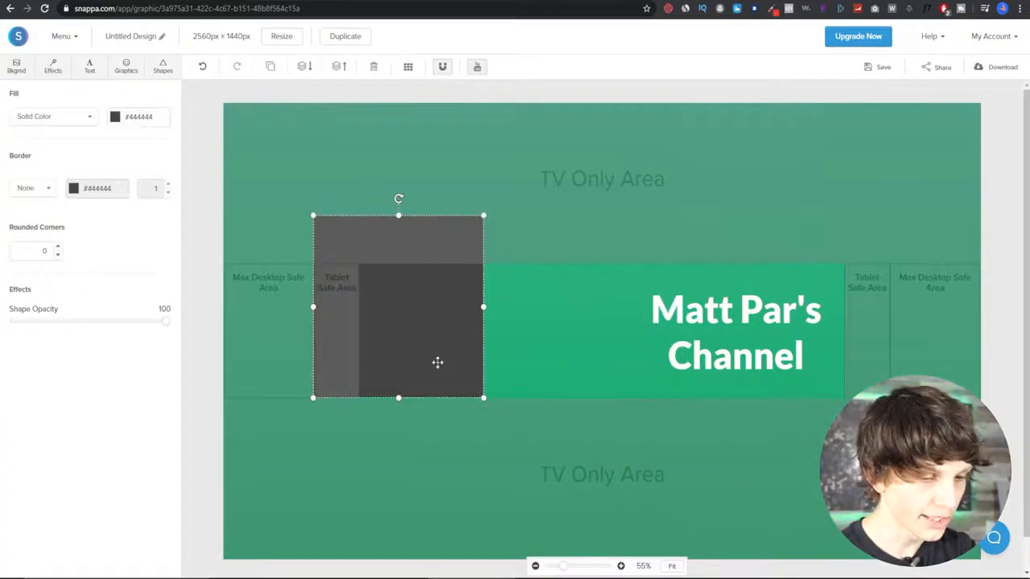
left_click_drag(437, 363, 351, 278)
left_click_drag(396, 314, 568, 520)
left_click_drag(571, 315, 397, 293)
left_click_drag(327, 274, 447, 292)
left_click_drag(437, 135, 351, 150)
left_click_drag(426, 311, 544, 335)
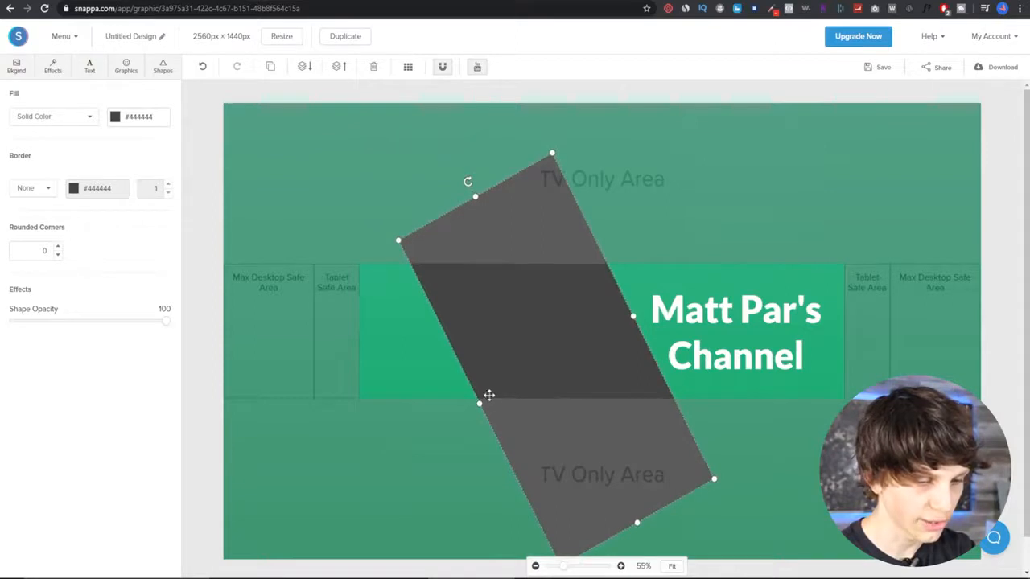
- Drag the band's corners outward so it covers the whole left side with a diagonal edge beside the heading
left_click_drag(478, 404, 216, 516)
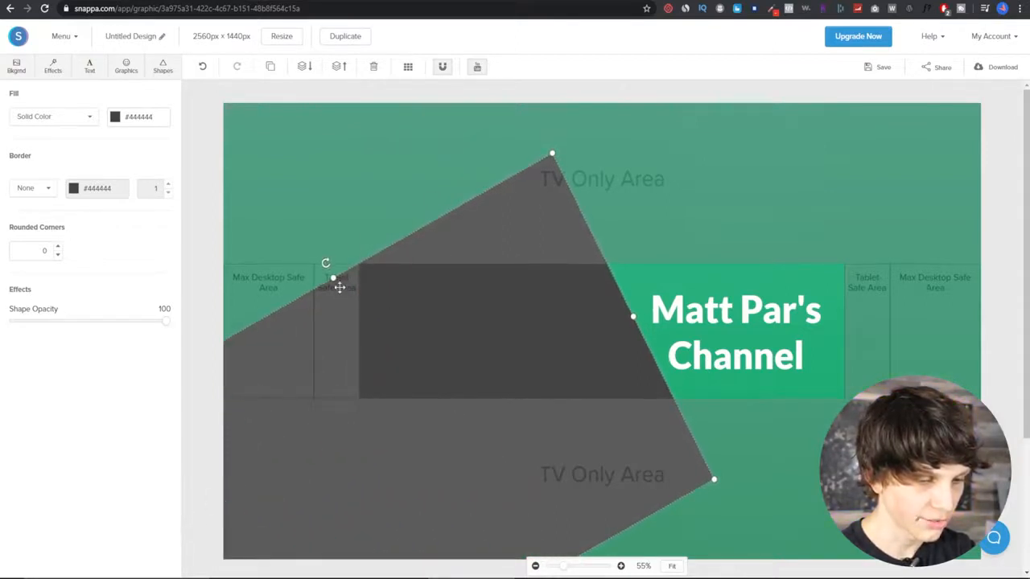
left_click_drag(326, 264, 218, 64)
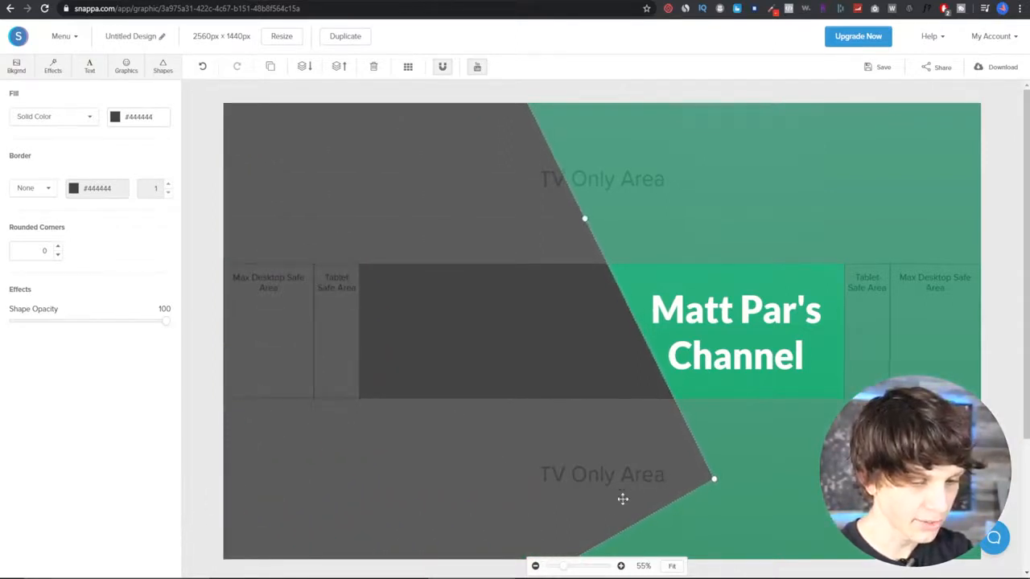
scroll(728, 472, "down", 1)
left_click_drag(410, 242, 475, 377)
scroll(617, 405, "up", 3)
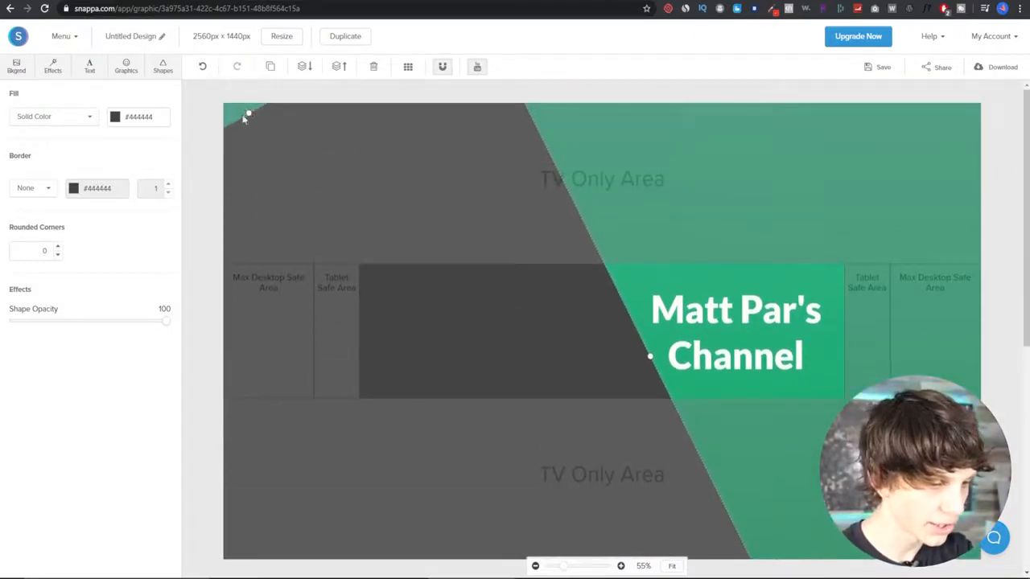
- Set the diagonal shape's fill colour to light green #a0d468 and deselect it
left_click(117, 122)
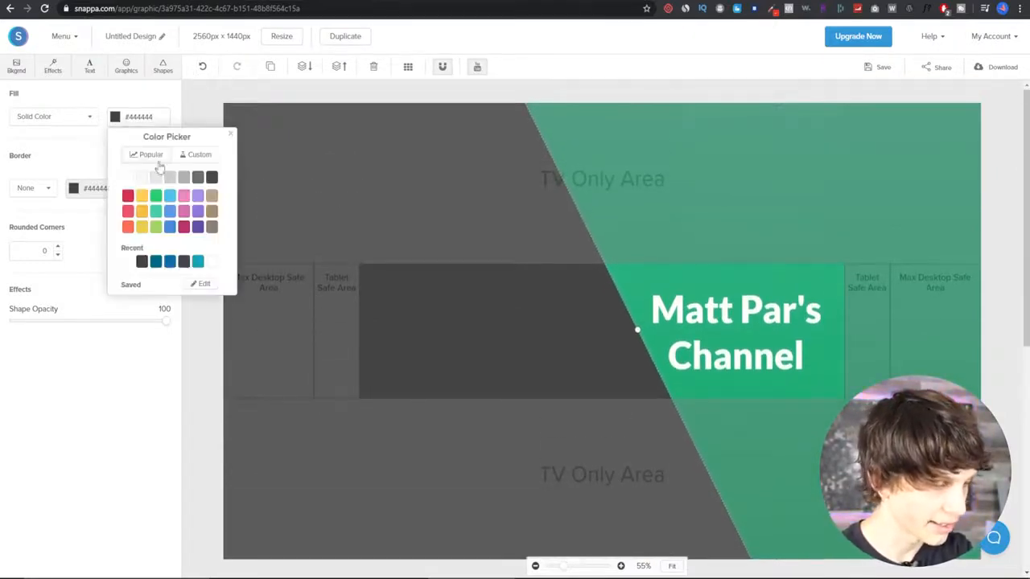
left_click(156, 227)
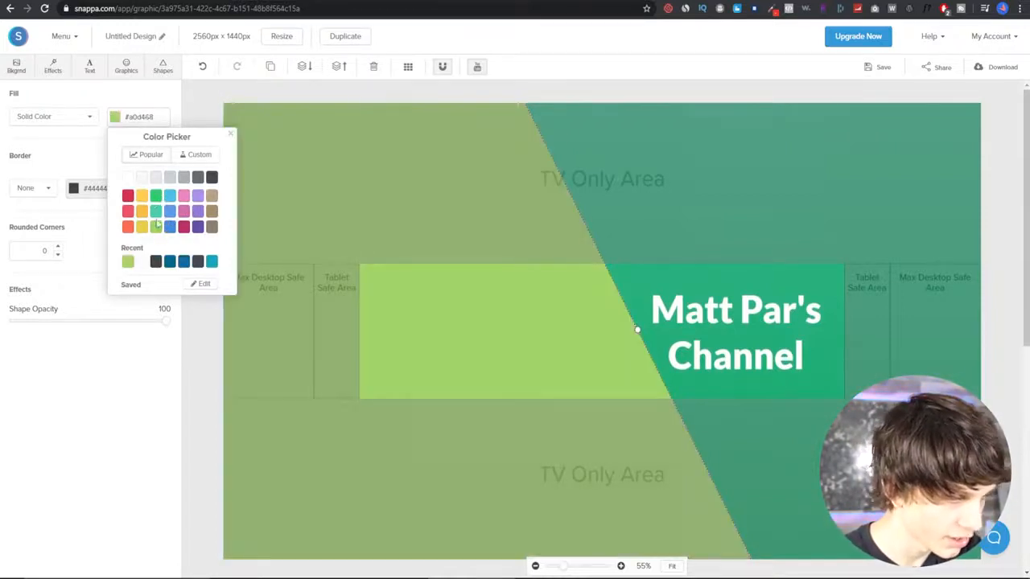
left_click(127, 178)
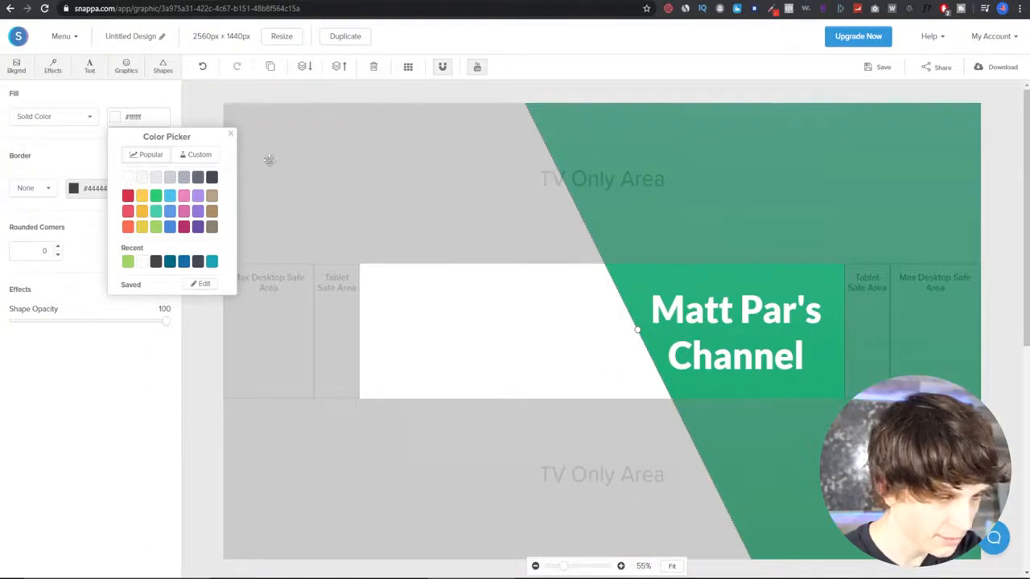
left_click(127, 196)
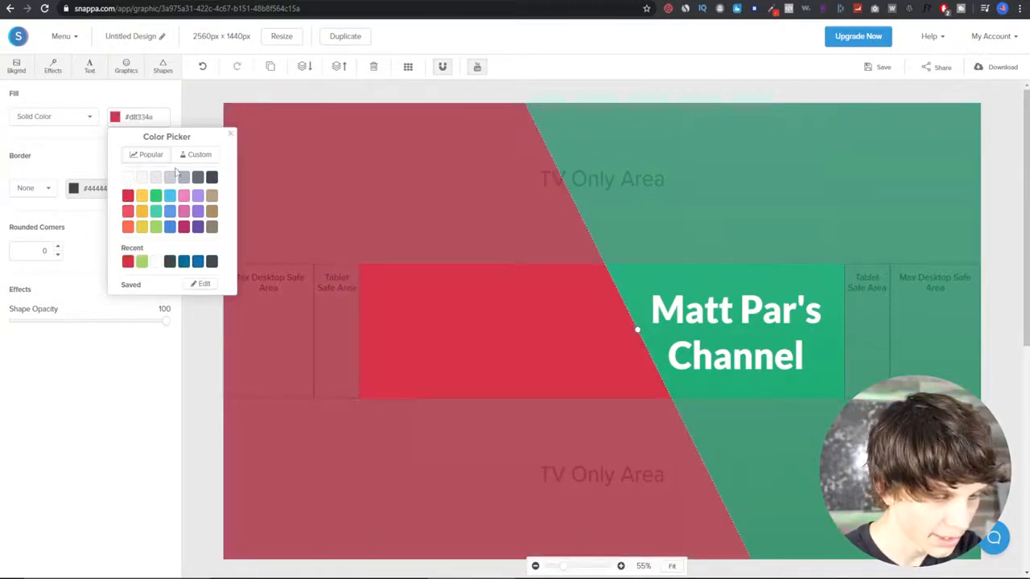
left_click(140, 261)
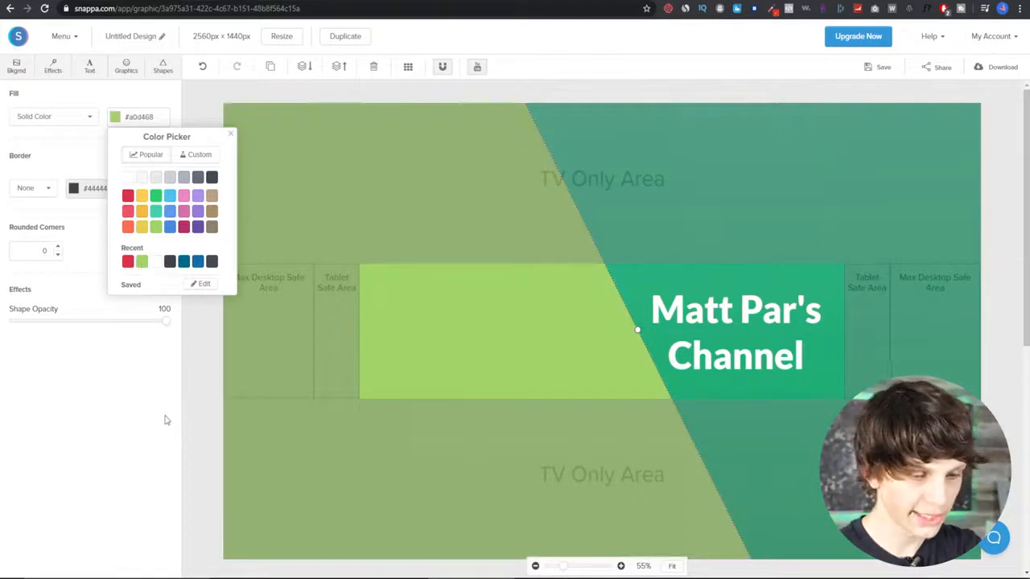
left_click(183, 421)
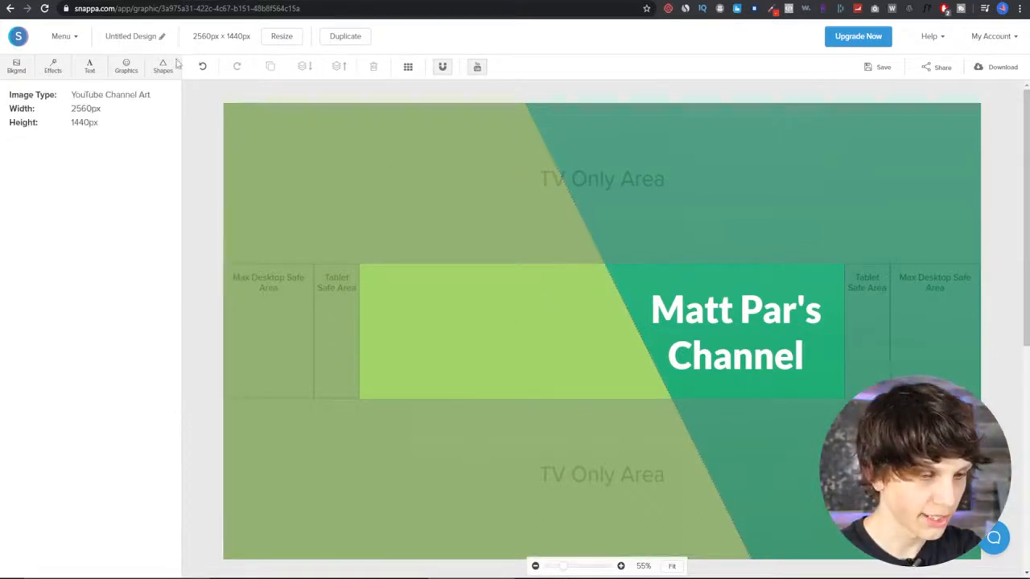
- Add a subheading reading "Subscribe For All Things YouTube Related" on the left of the safe area at font size 60
left_click(88, 68)
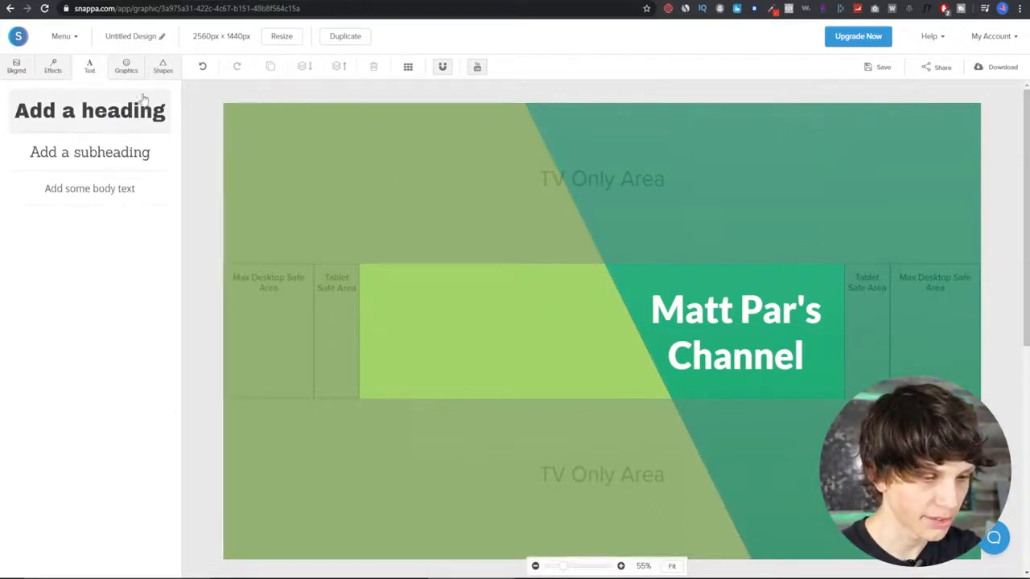
left_click(105, 153)
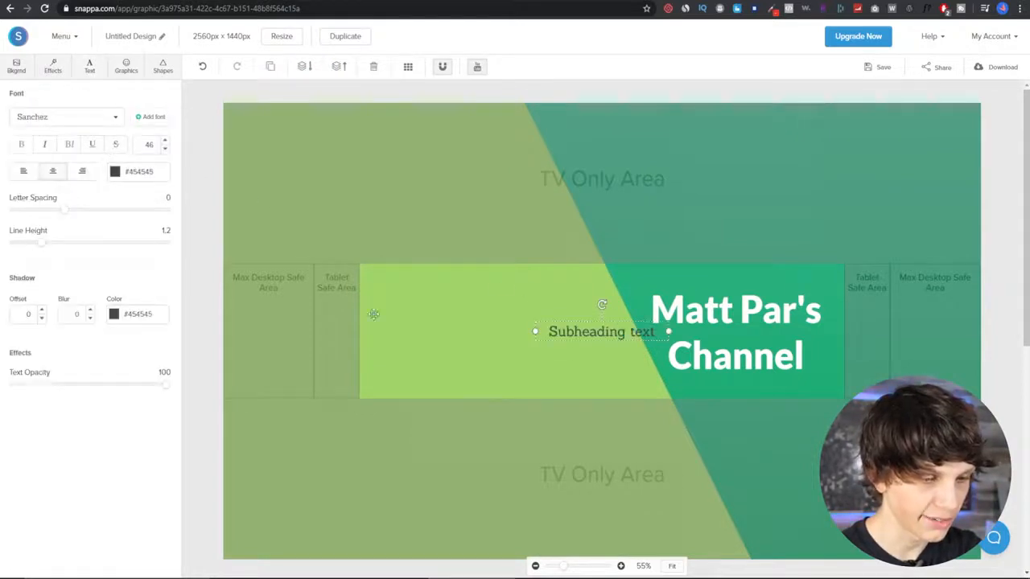
left_click_drag(595, 334, 433, 308)
double_click(433, 308)
type("Subscrib")
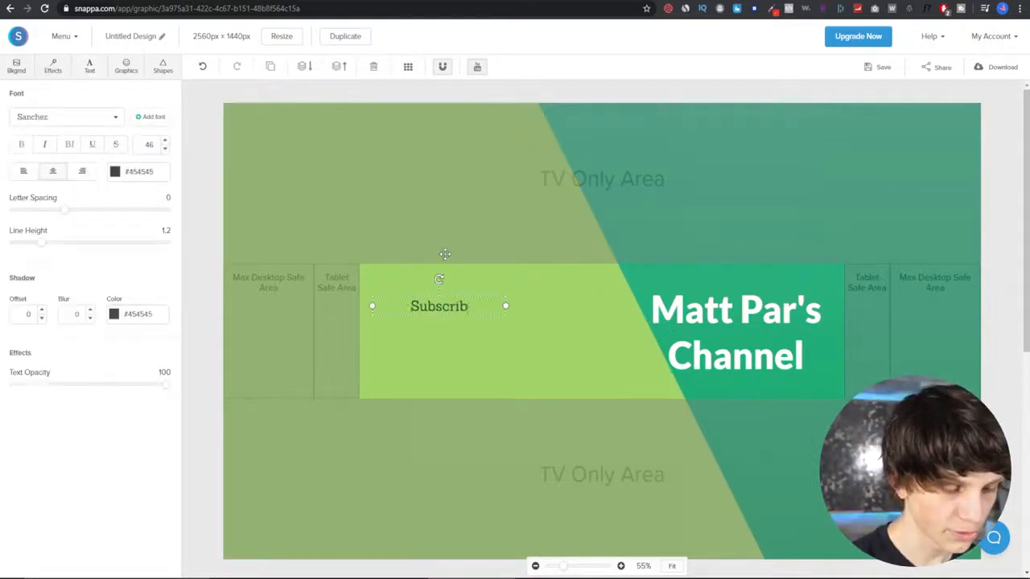
type("e For All Things")
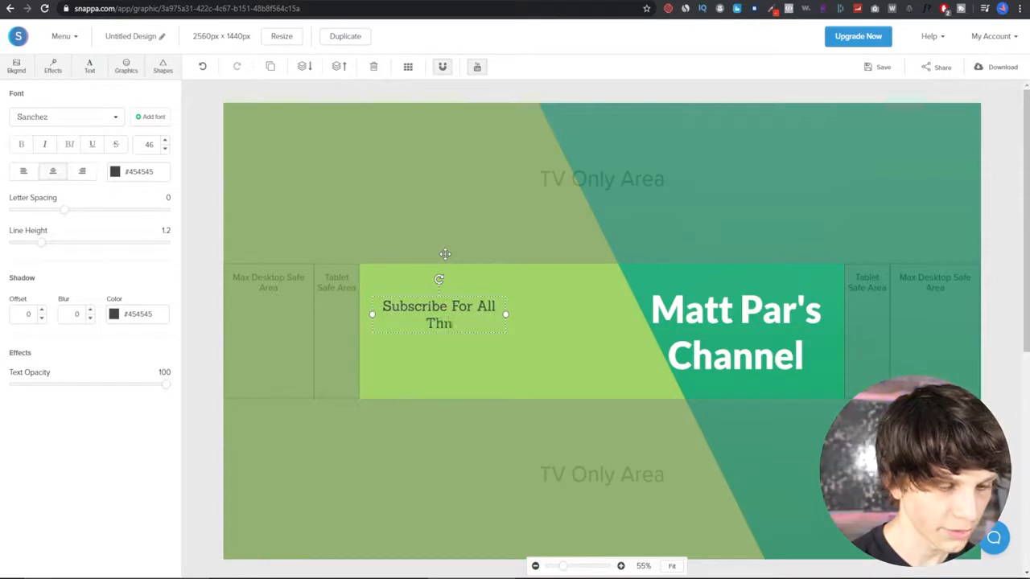
type(" YouTube Related")
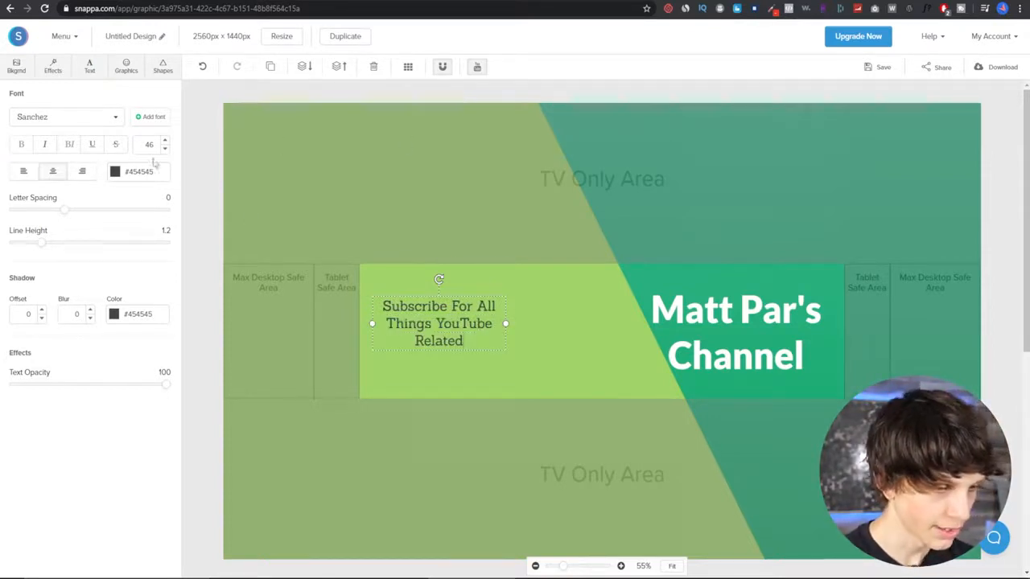
type("60")
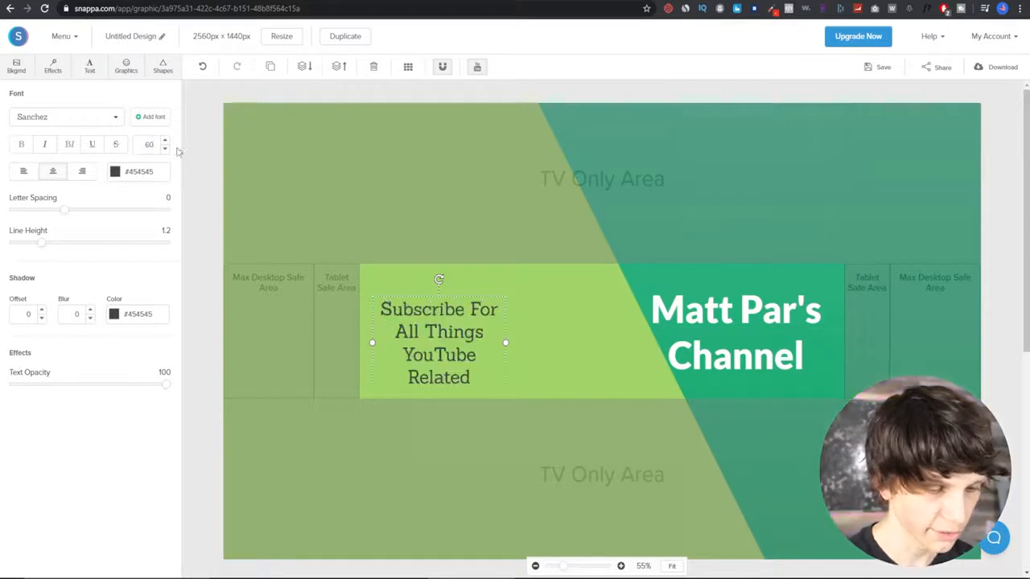
type("80")
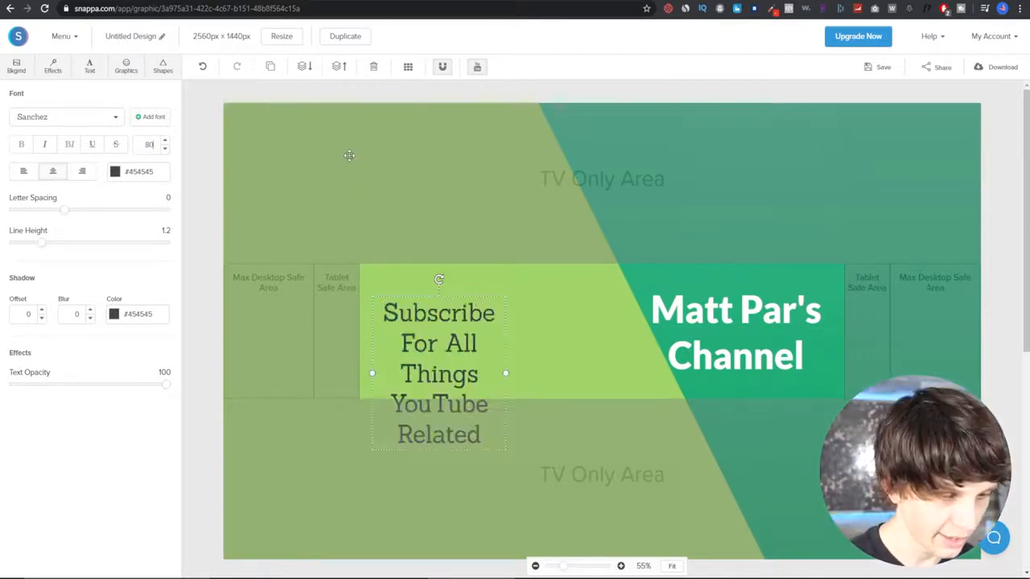
- Set the subheading's font size to 80 and widen its text box so it wraps over three lines
left_click_drag(506, 373, 638, 367)
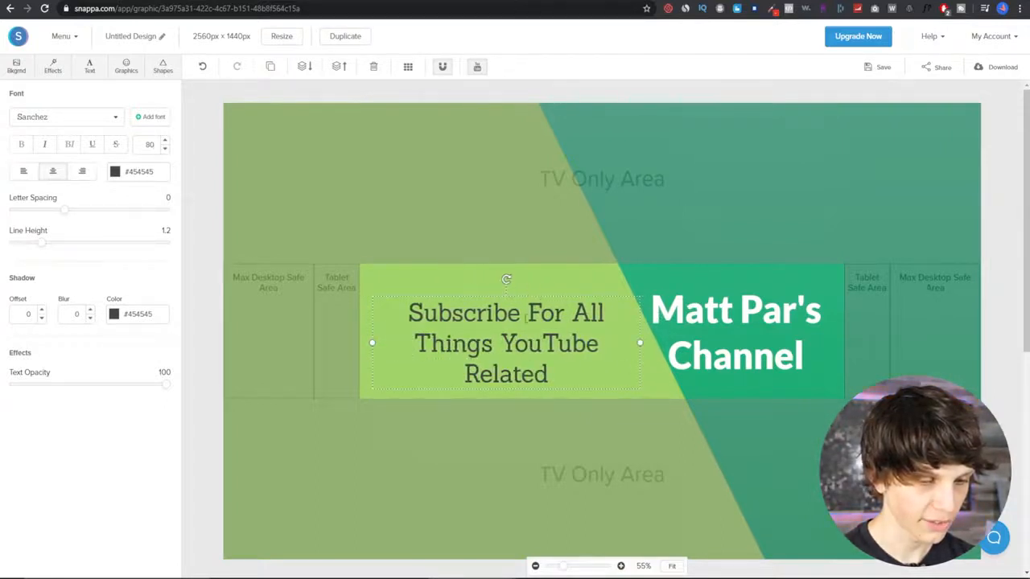
- Browse the font list and switch the subheading to a bold sans-serif font
left_click(92, 116)
scroll(104, 200, "down", 2)
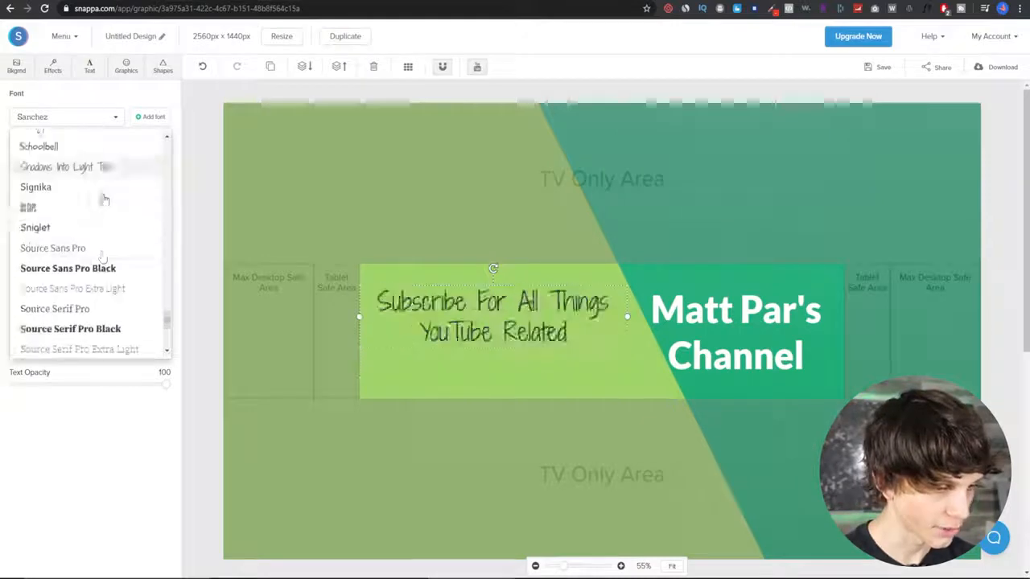
scroll(105, 201, "down", 1)
scroll(113, 242, "up", 3)
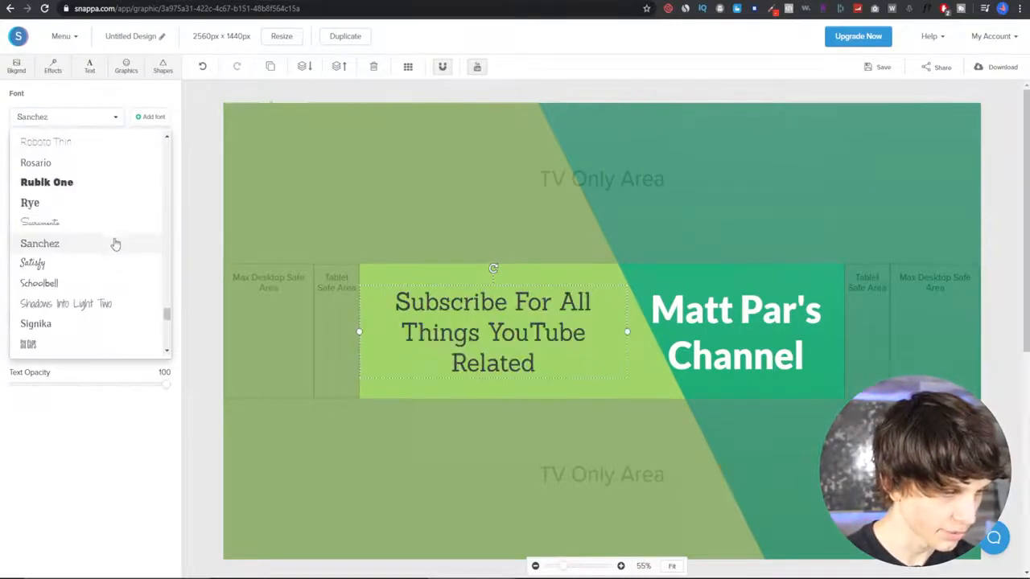
scroll(115, 246, "up", 5)
key("Escape")
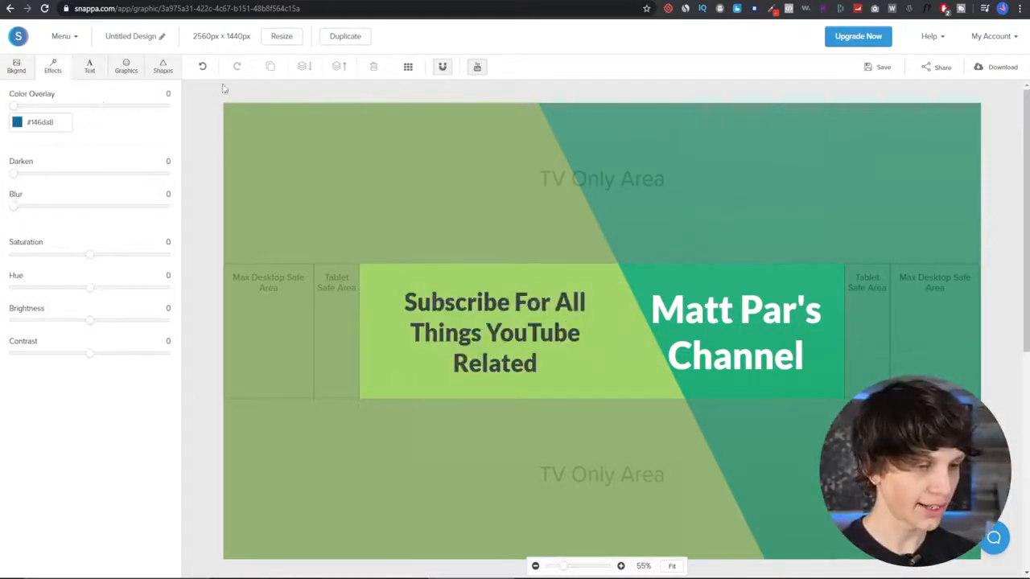
- Open the graphics icon library to search for an icon
left_click(126, 68)
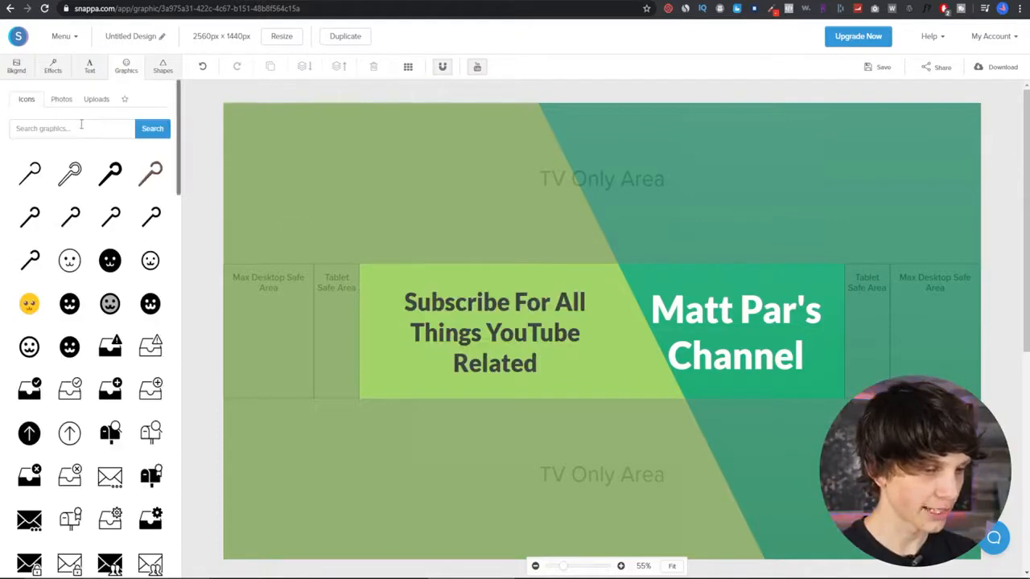